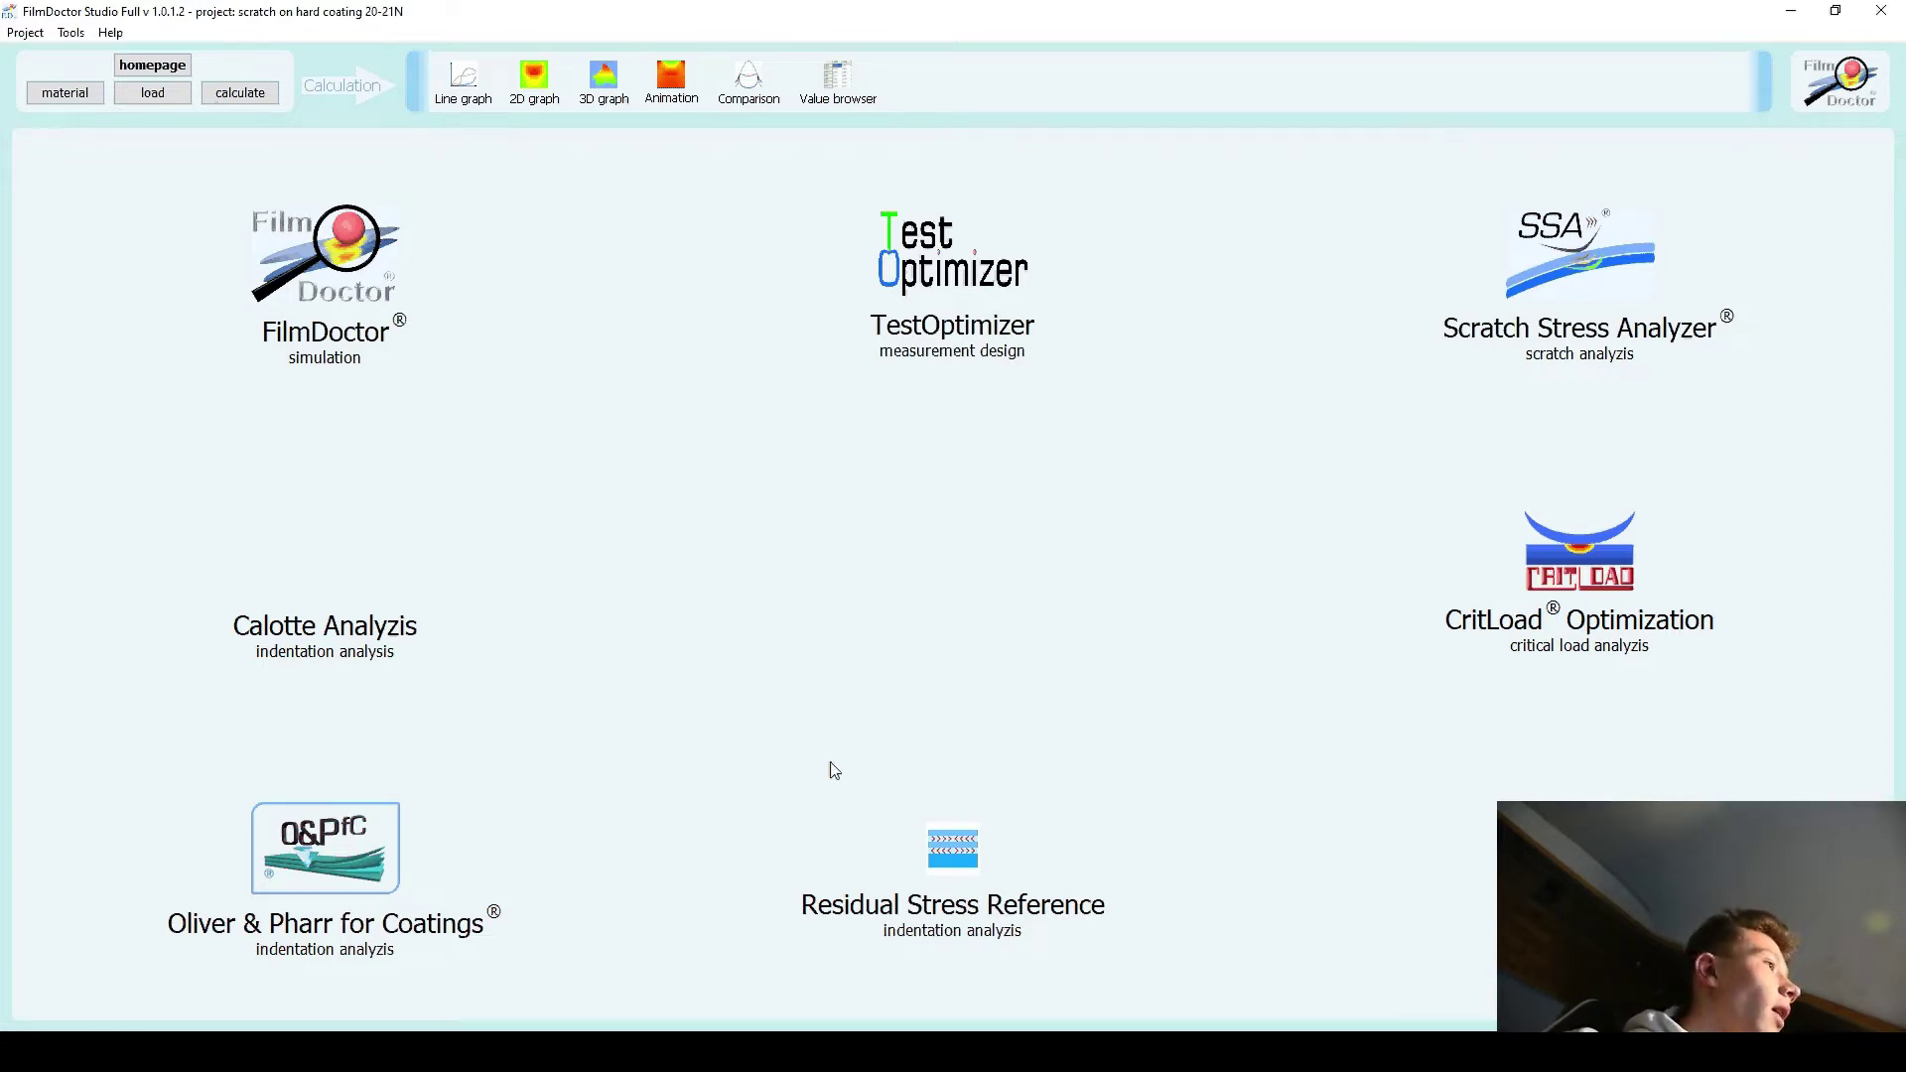
left_click(25, 34)
left_click(79, 121)
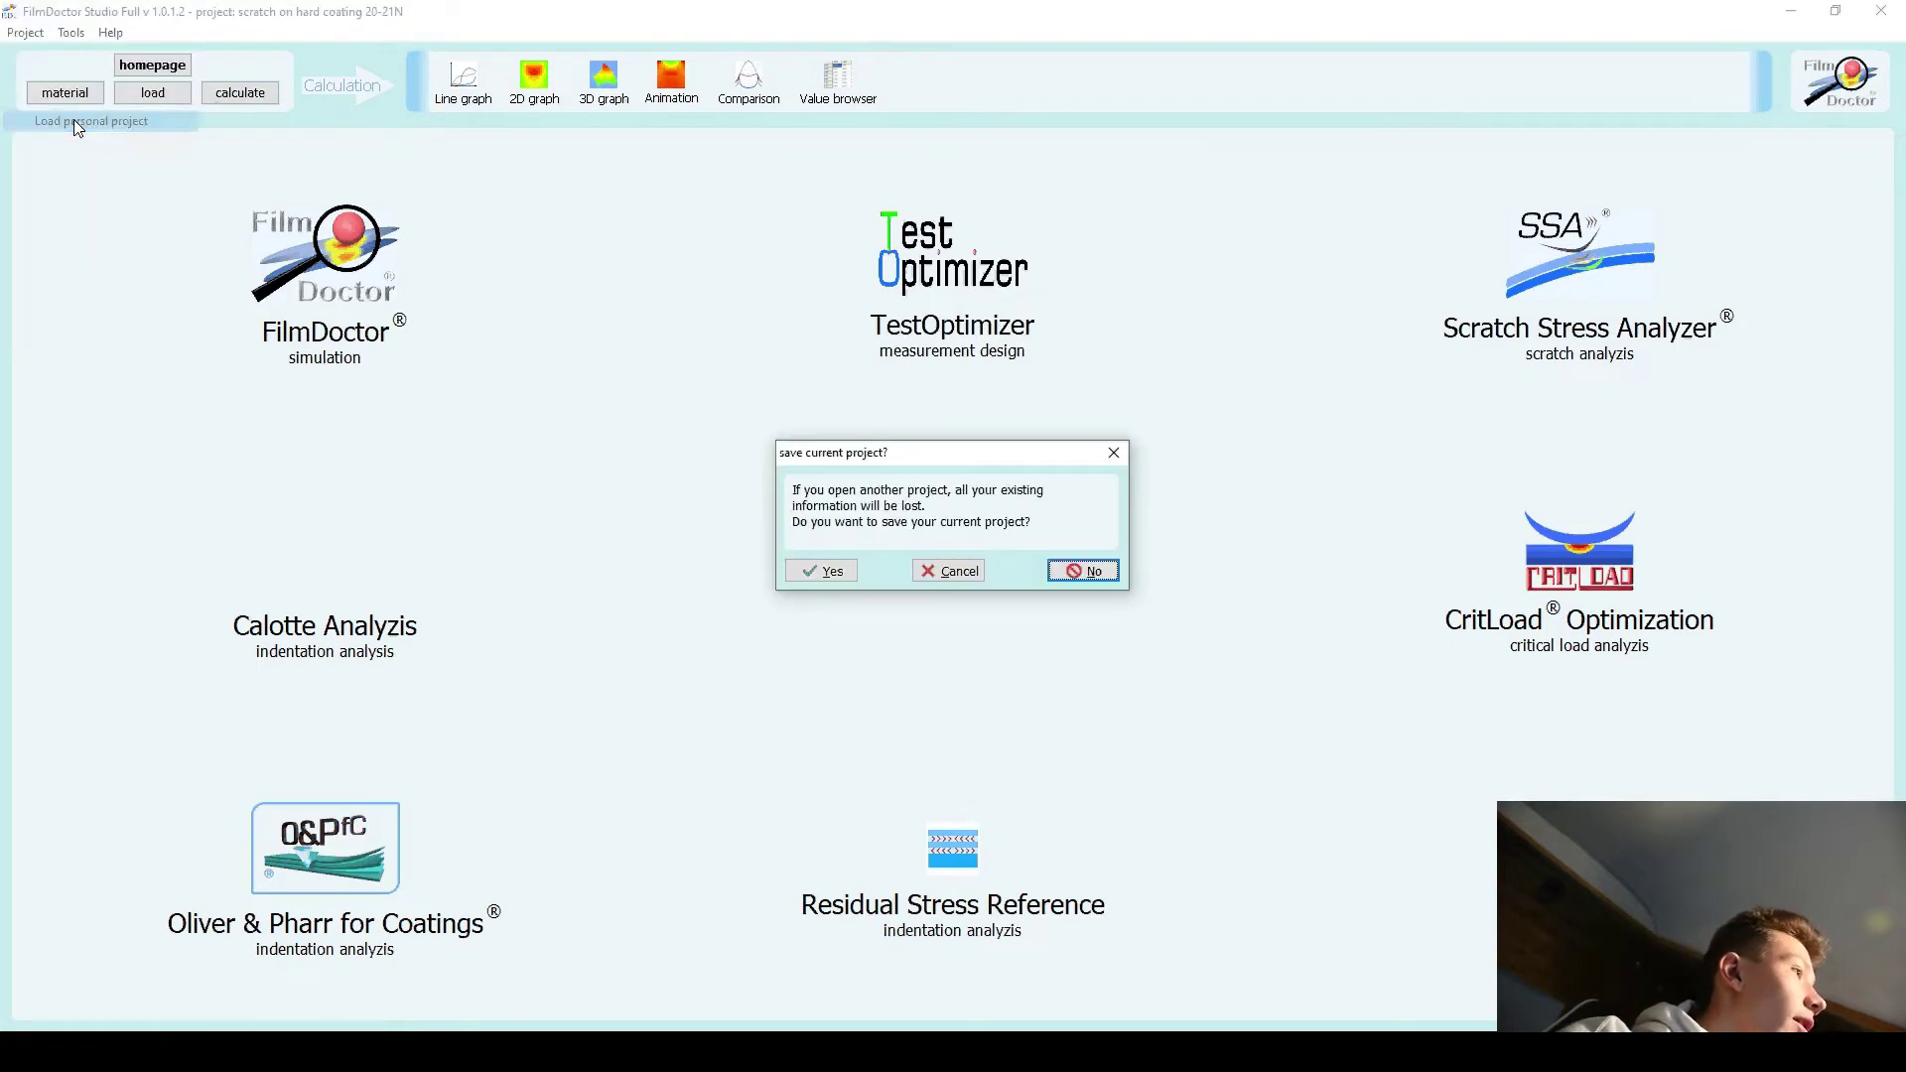
left_click(1071, 570)
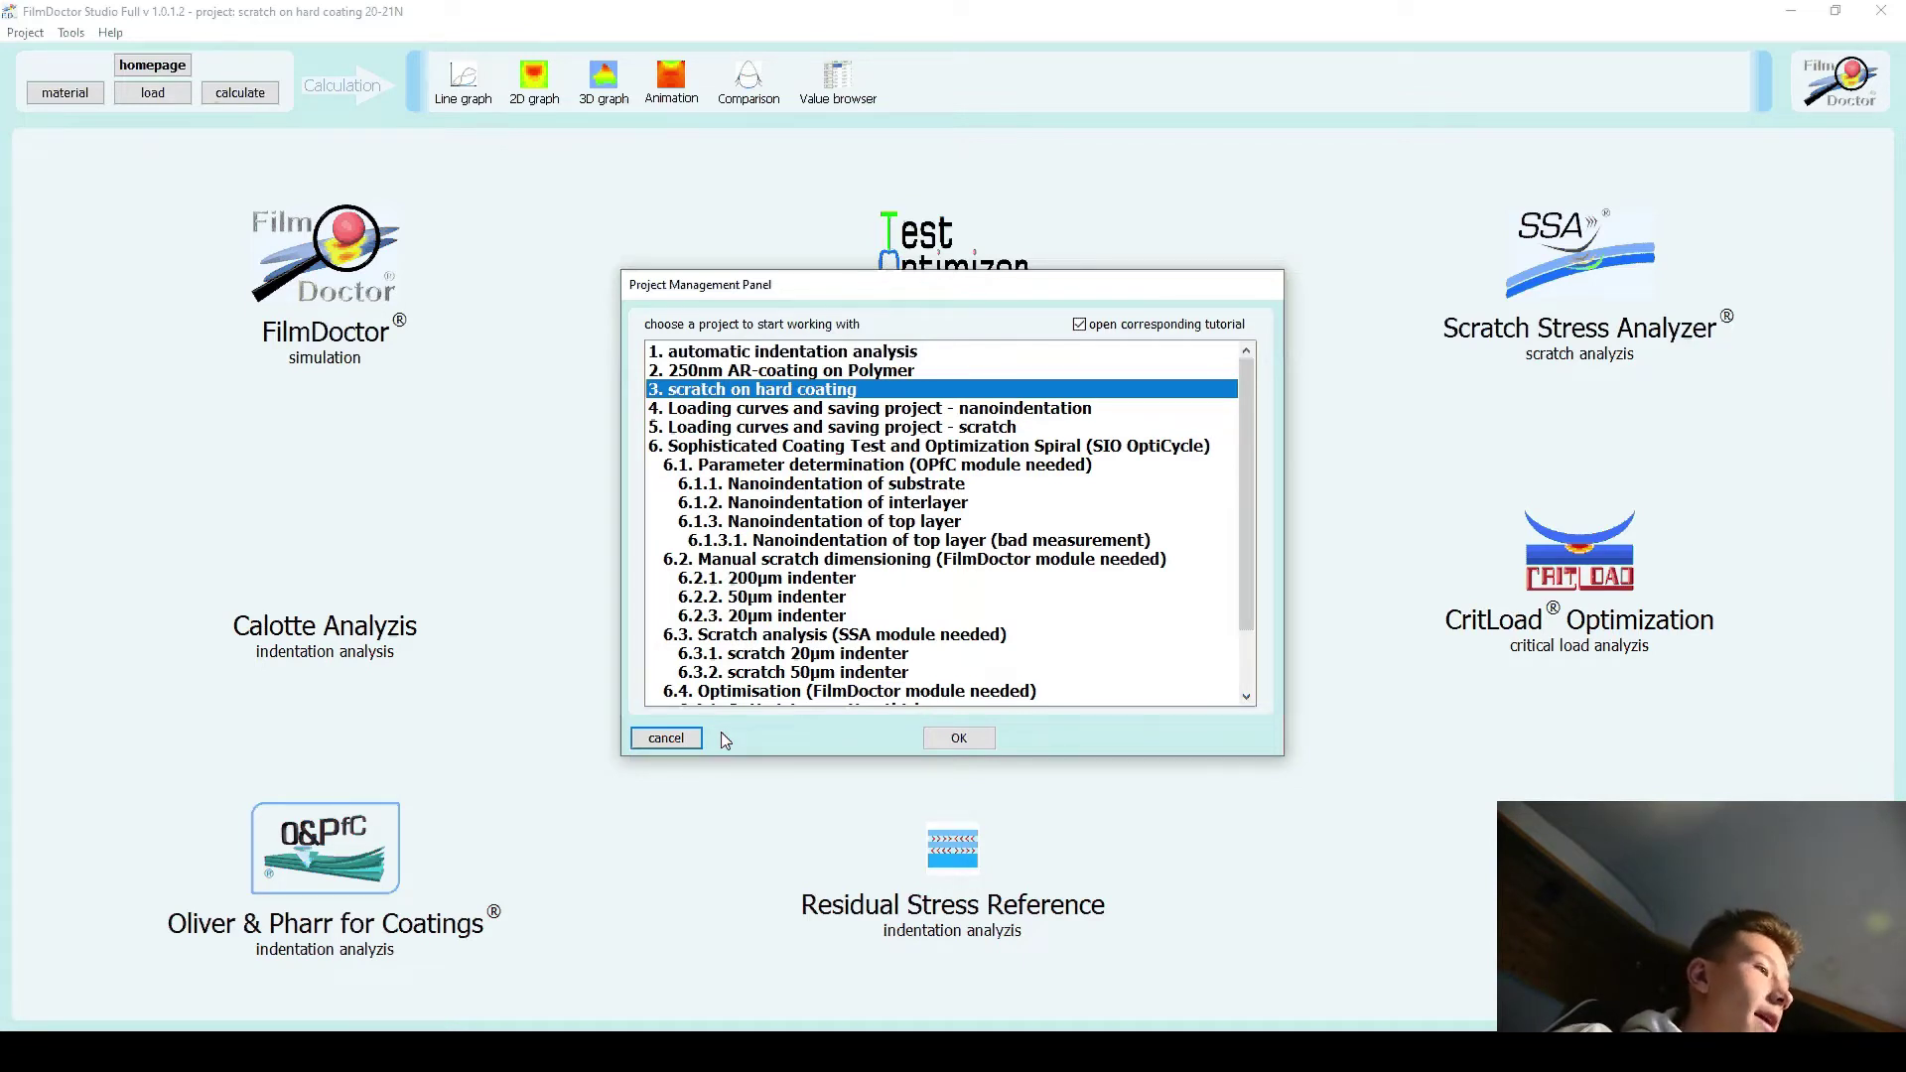
left_click(667, 738)
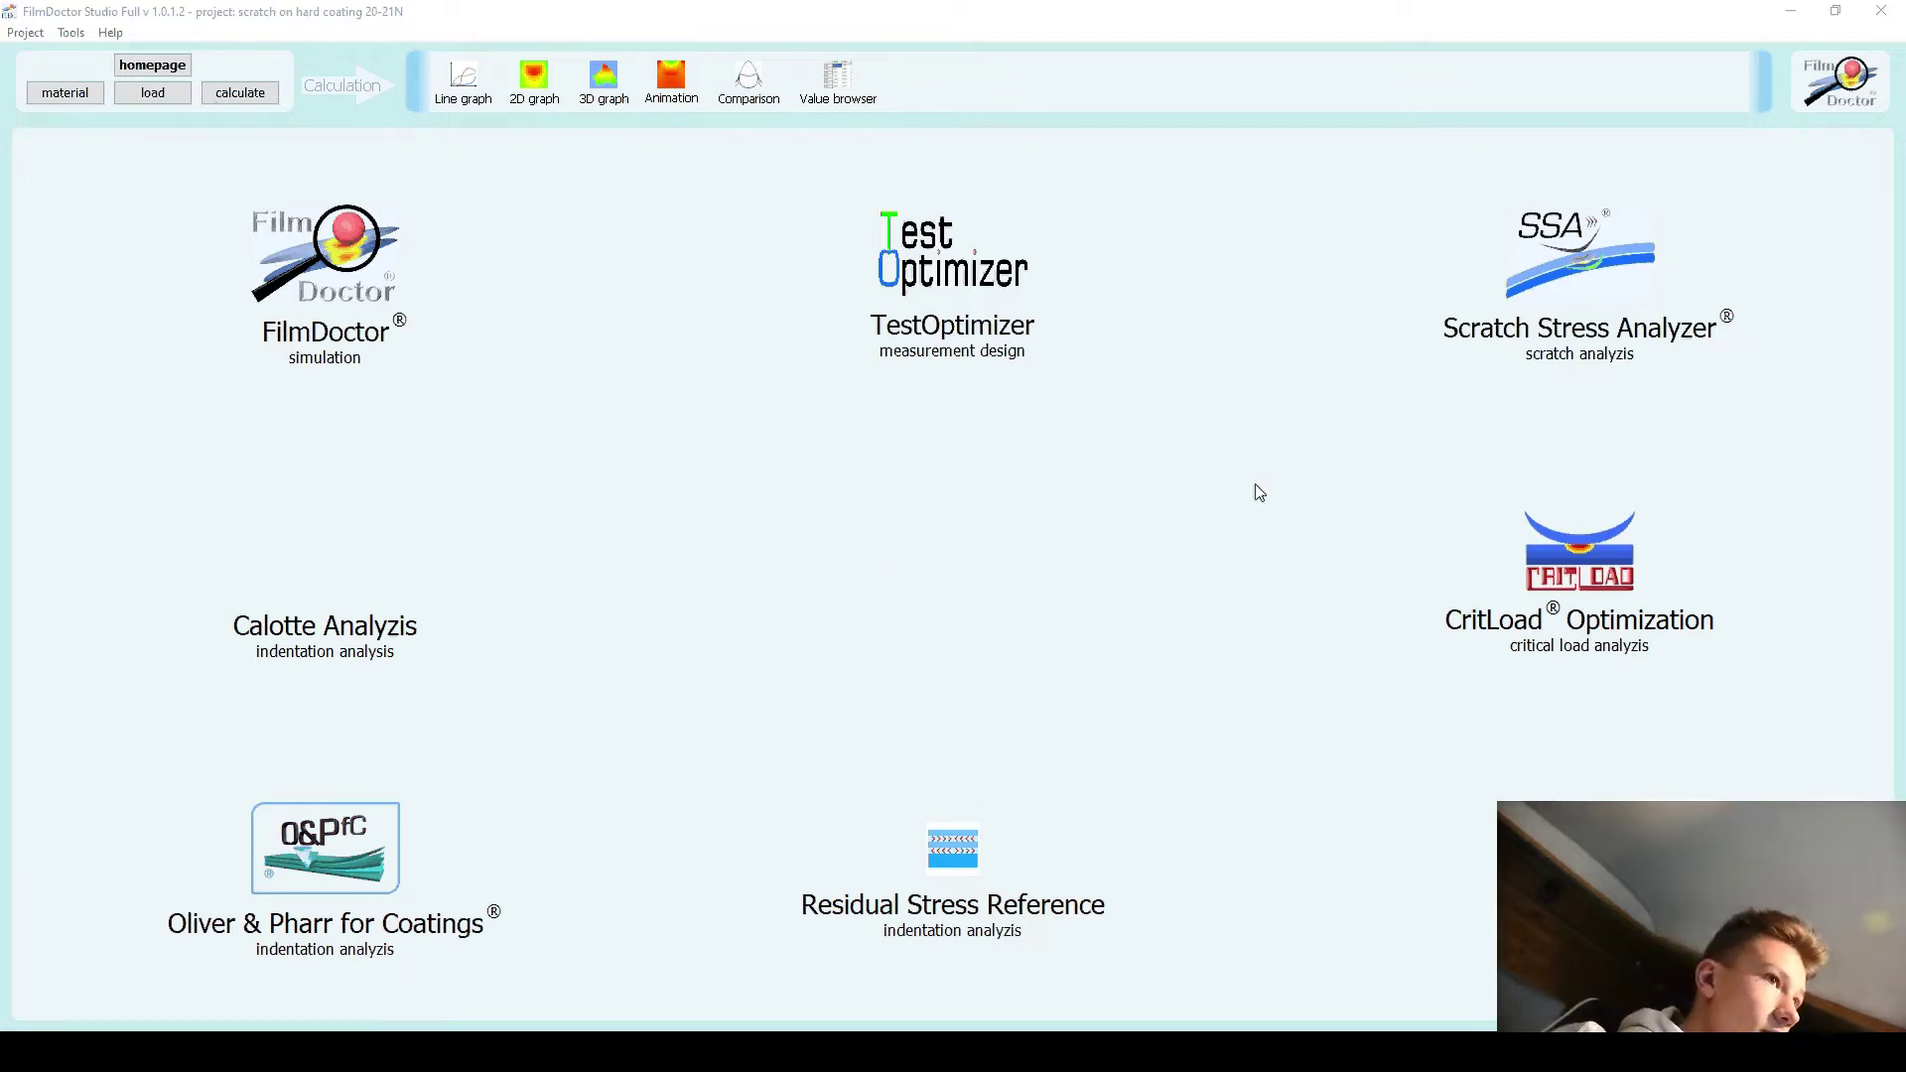
Start the Scratch Stress Analyzer with the existing material settings and calculate the indenter's contact conditions for the 22 N maximum load
left_click(1533, 281)
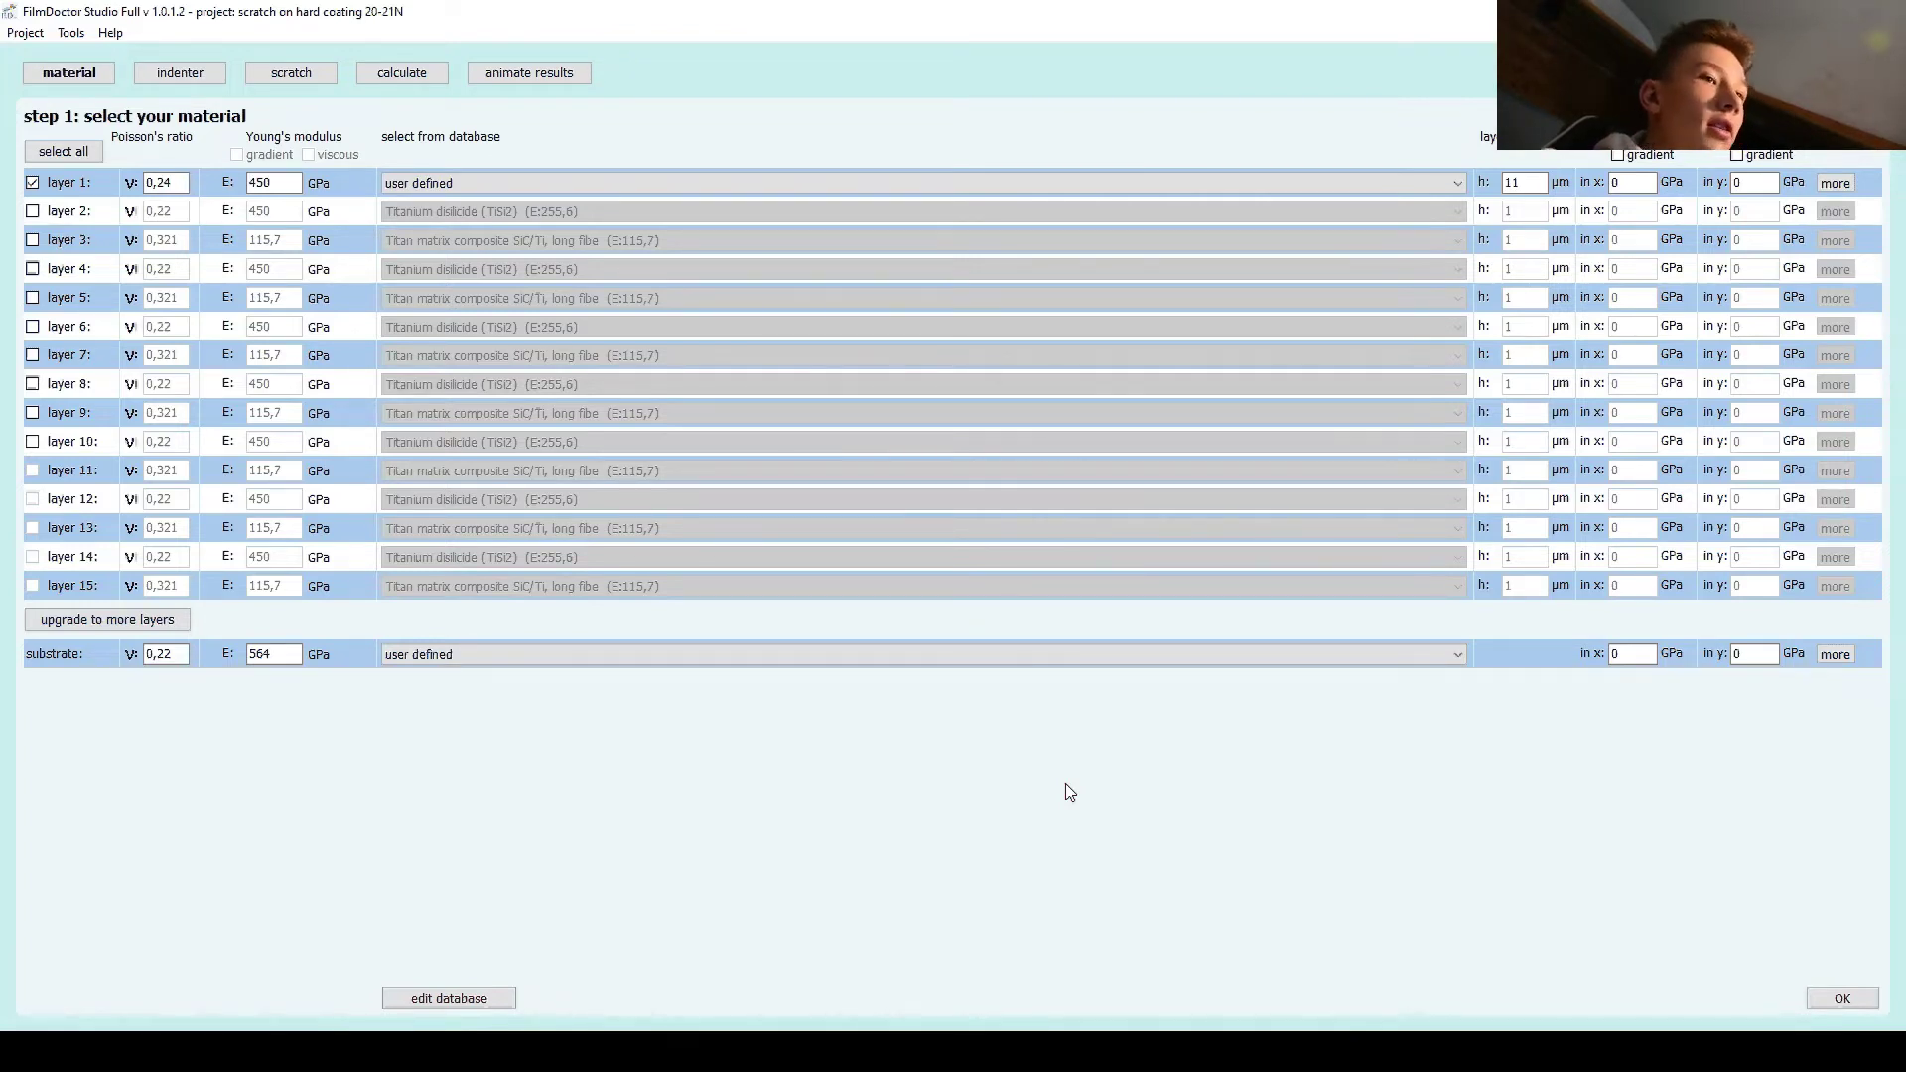
left_click(1857, 999)
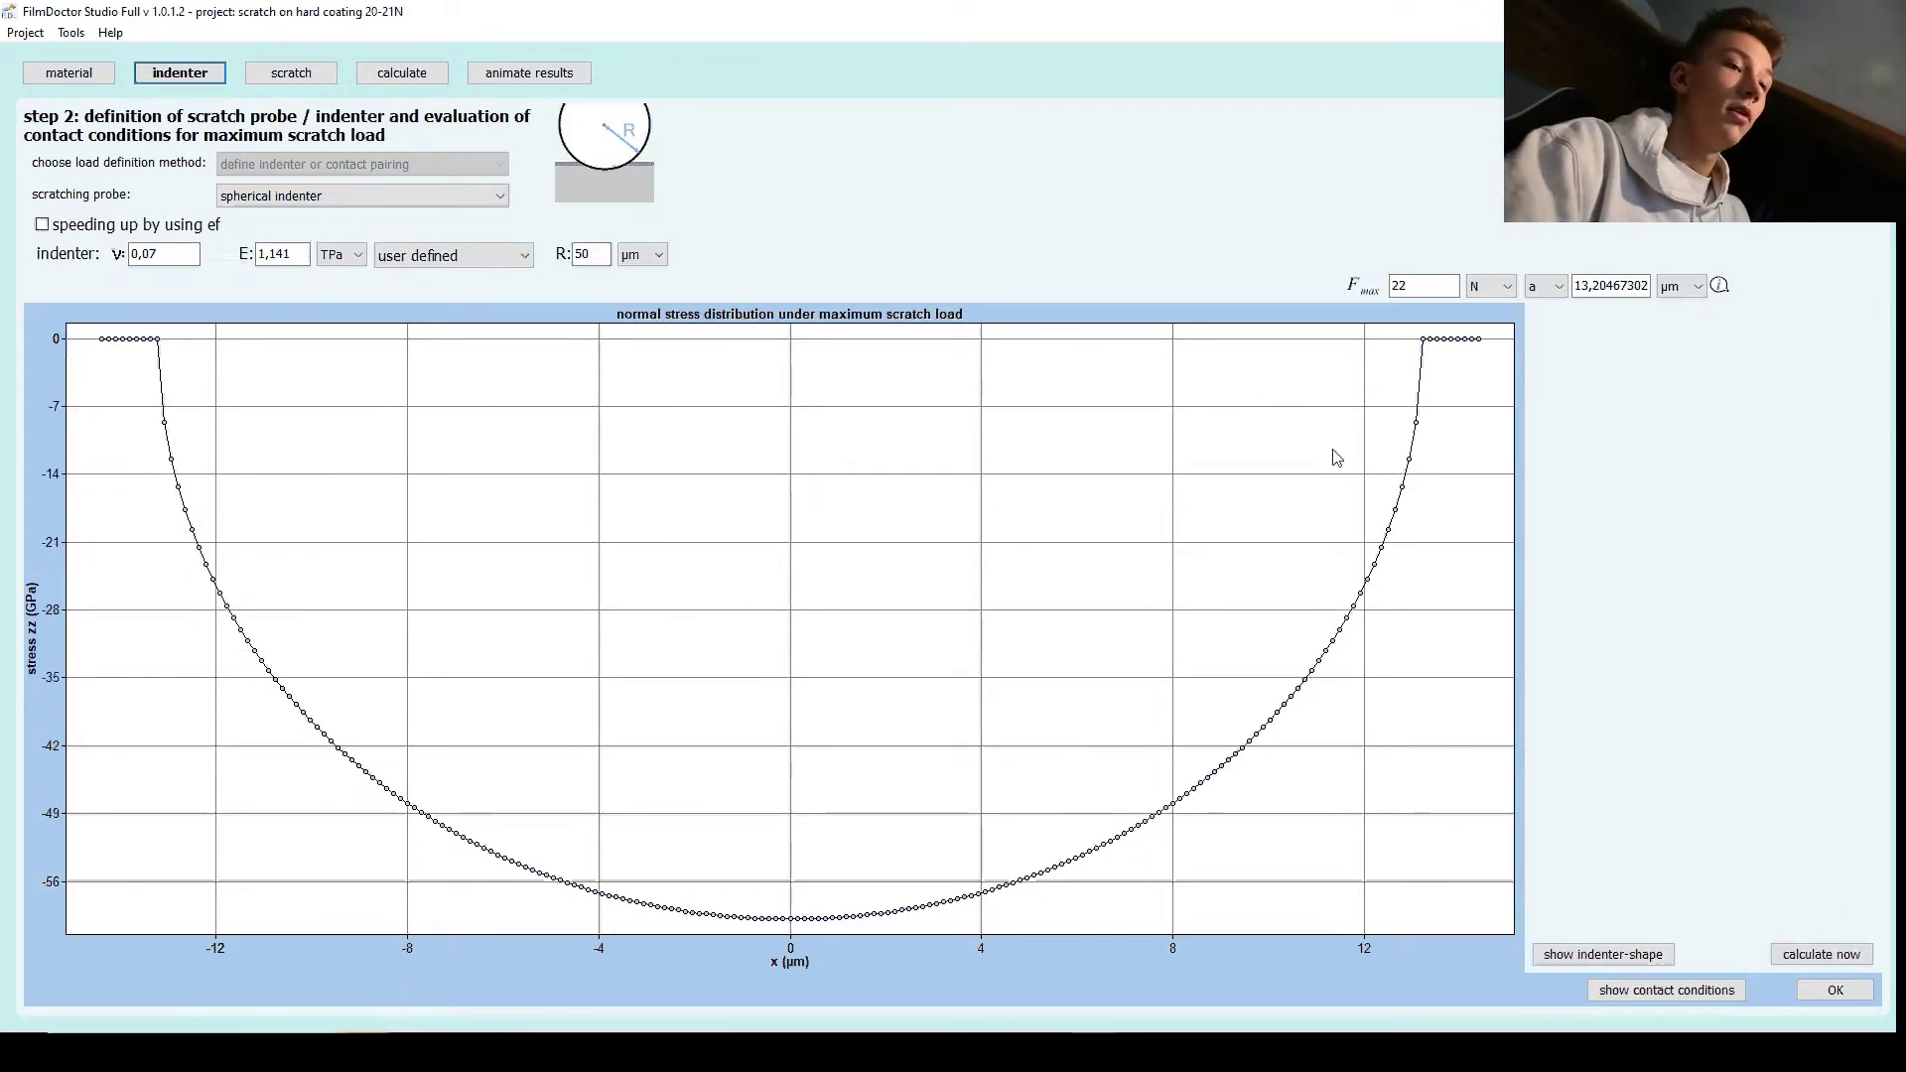
left_click(1842, 958)
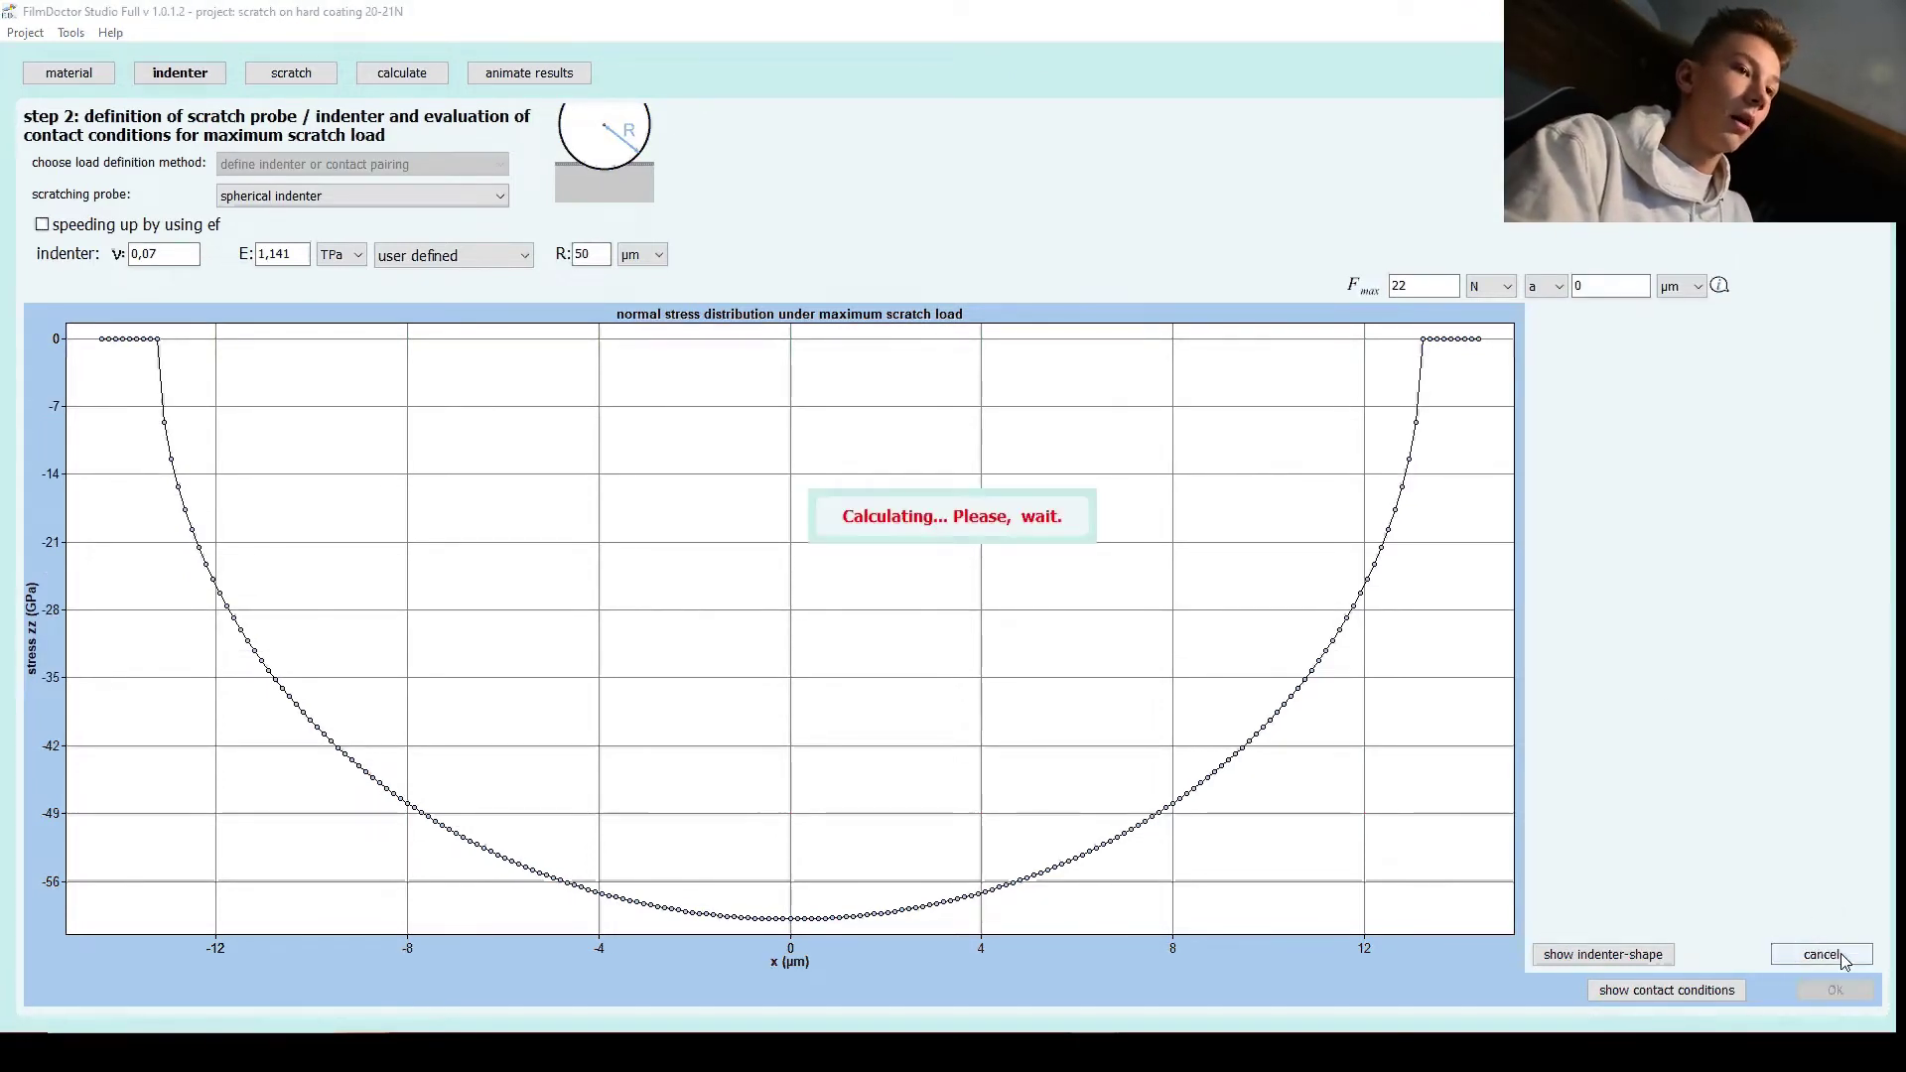
left_click(1853, 991)
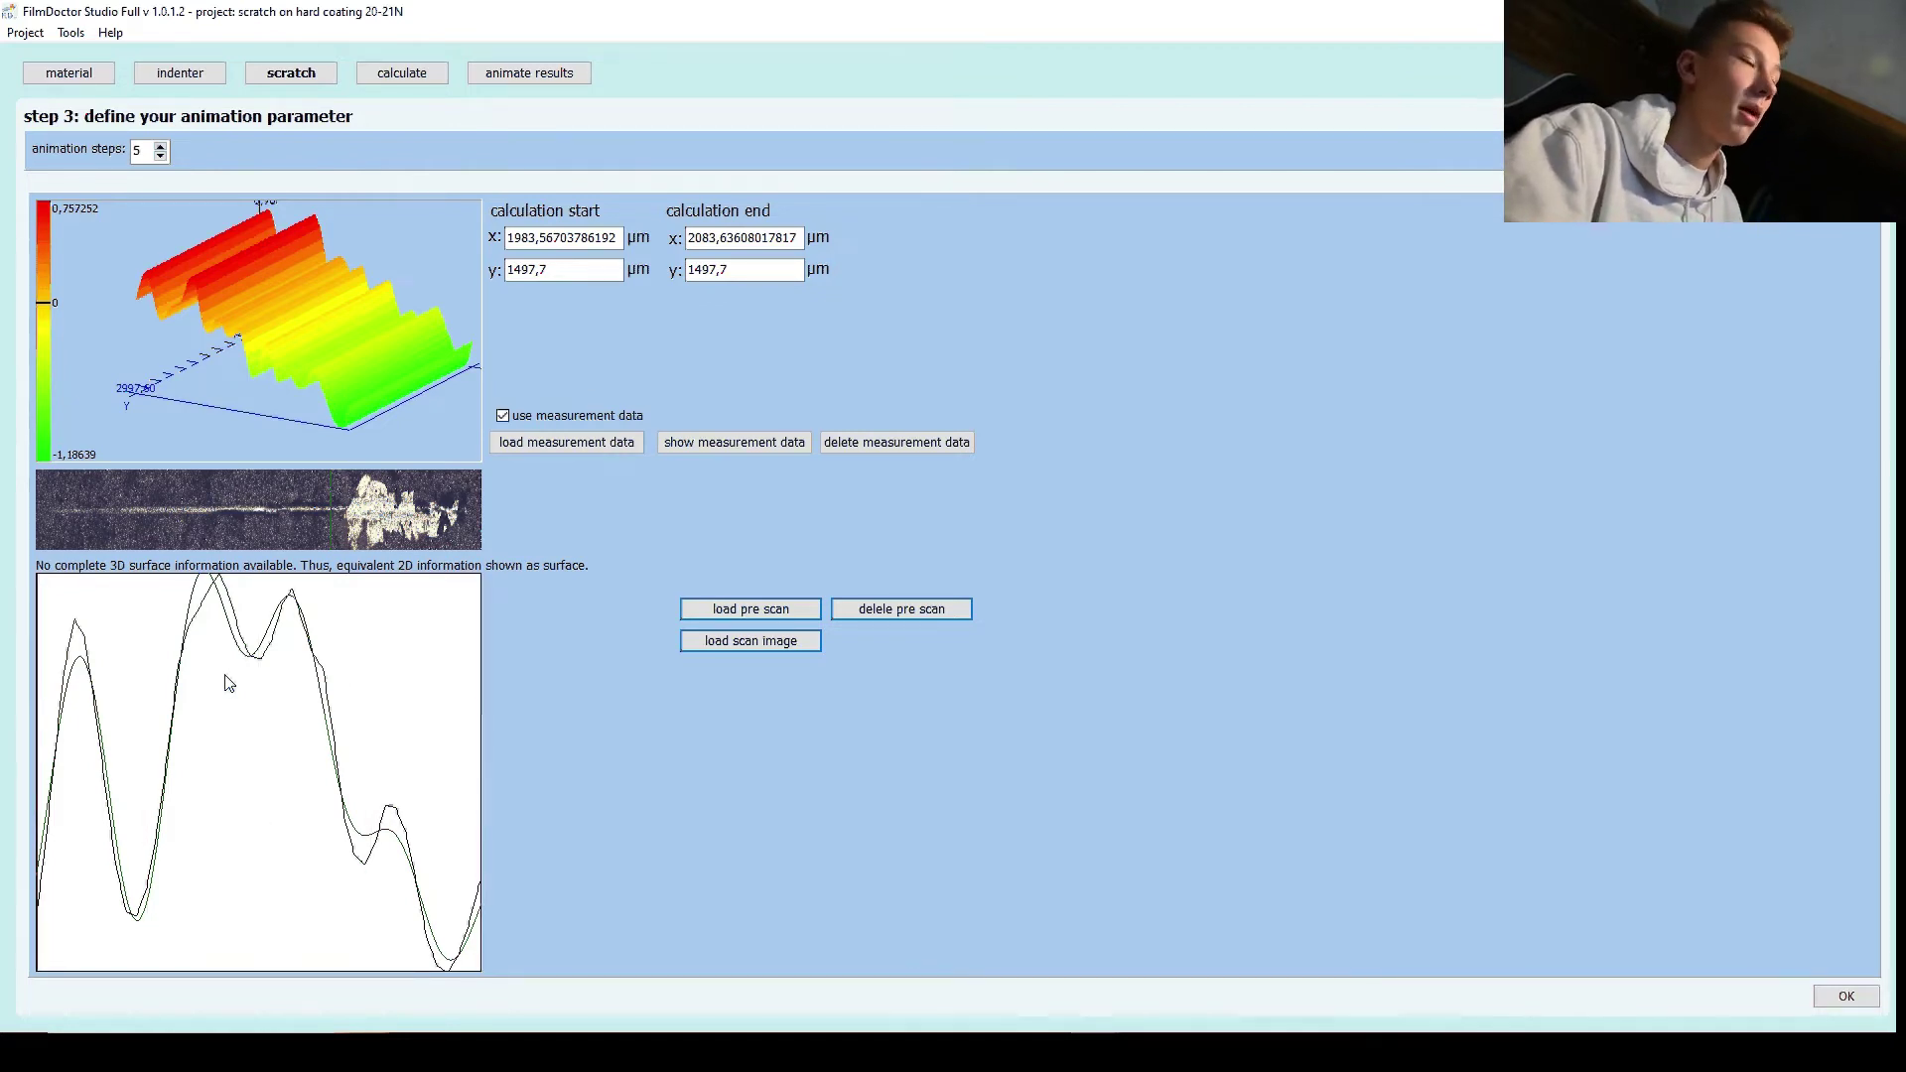
Delete the pre scan from the scratch definition and run the animation calculation with the standard calculation parameters
left_click(931, 614)
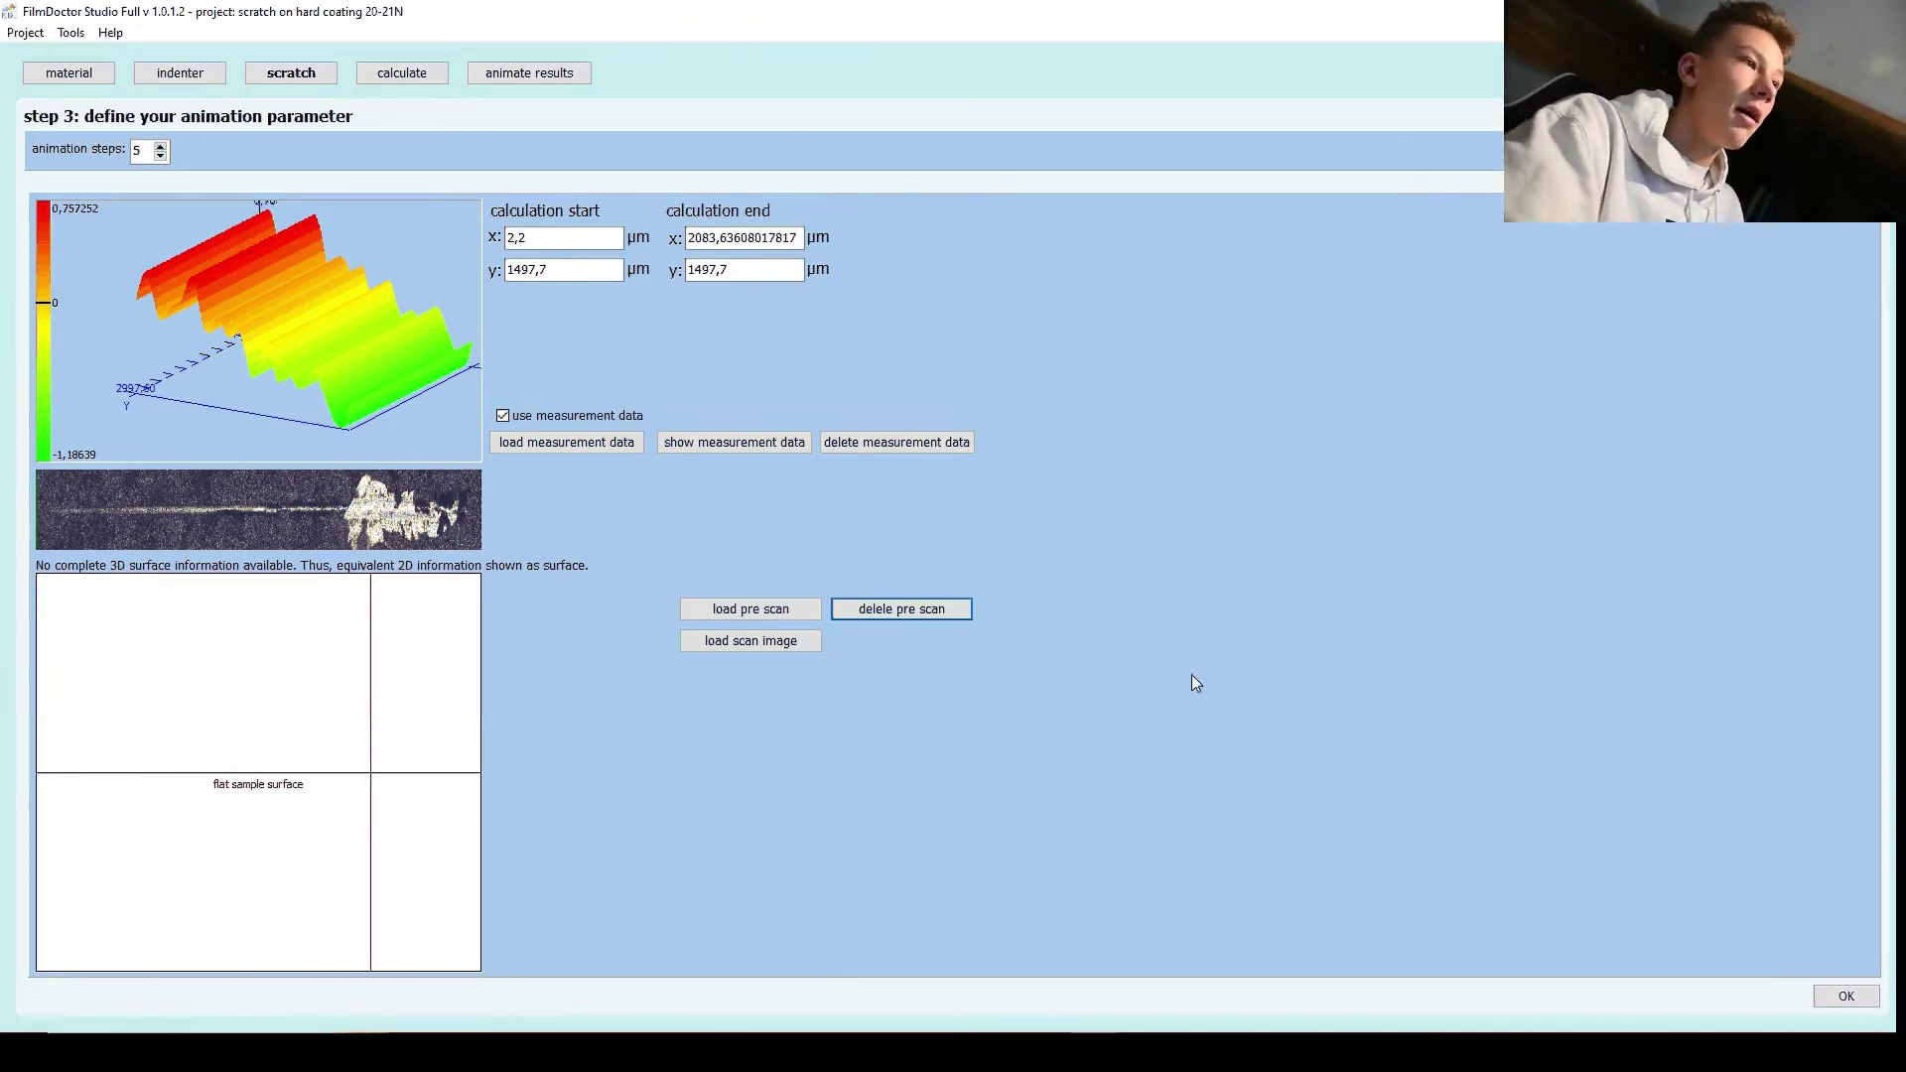
left_click(1846, 996)
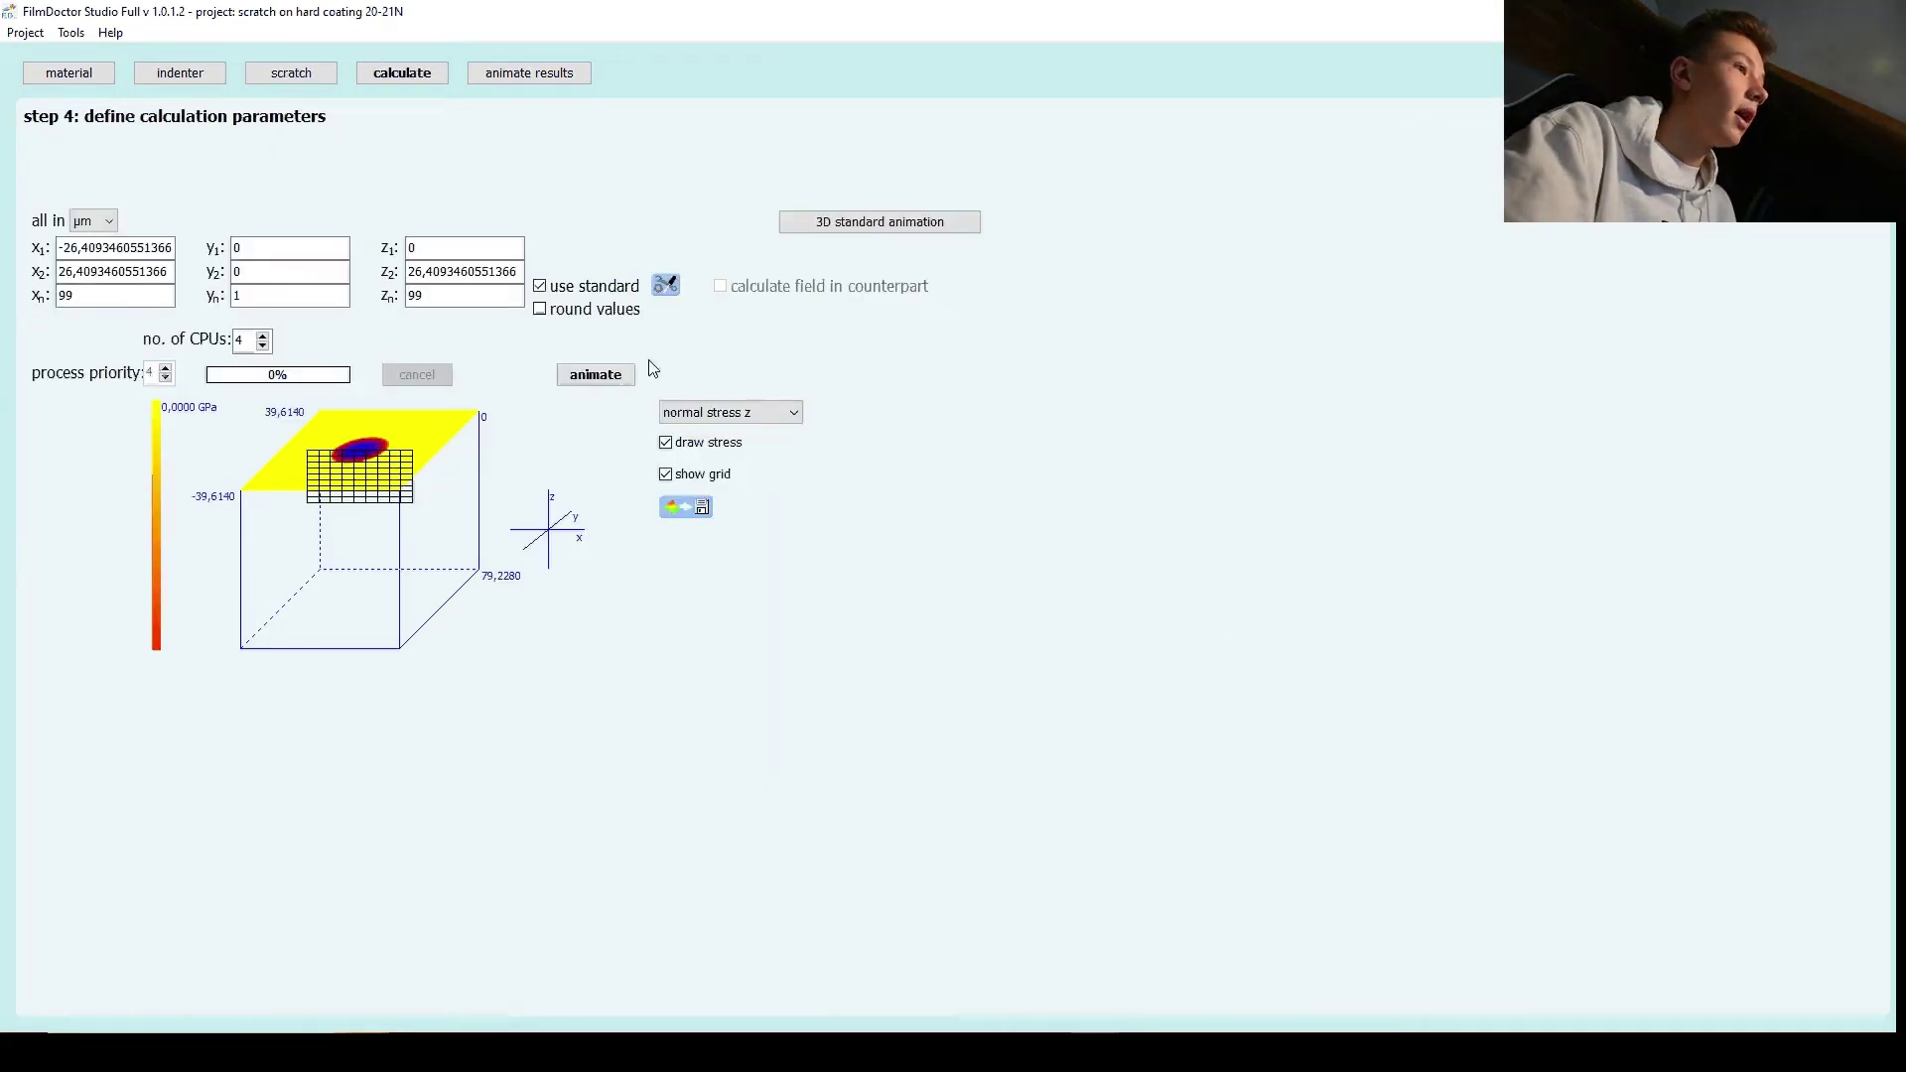
left_click(617, 374)
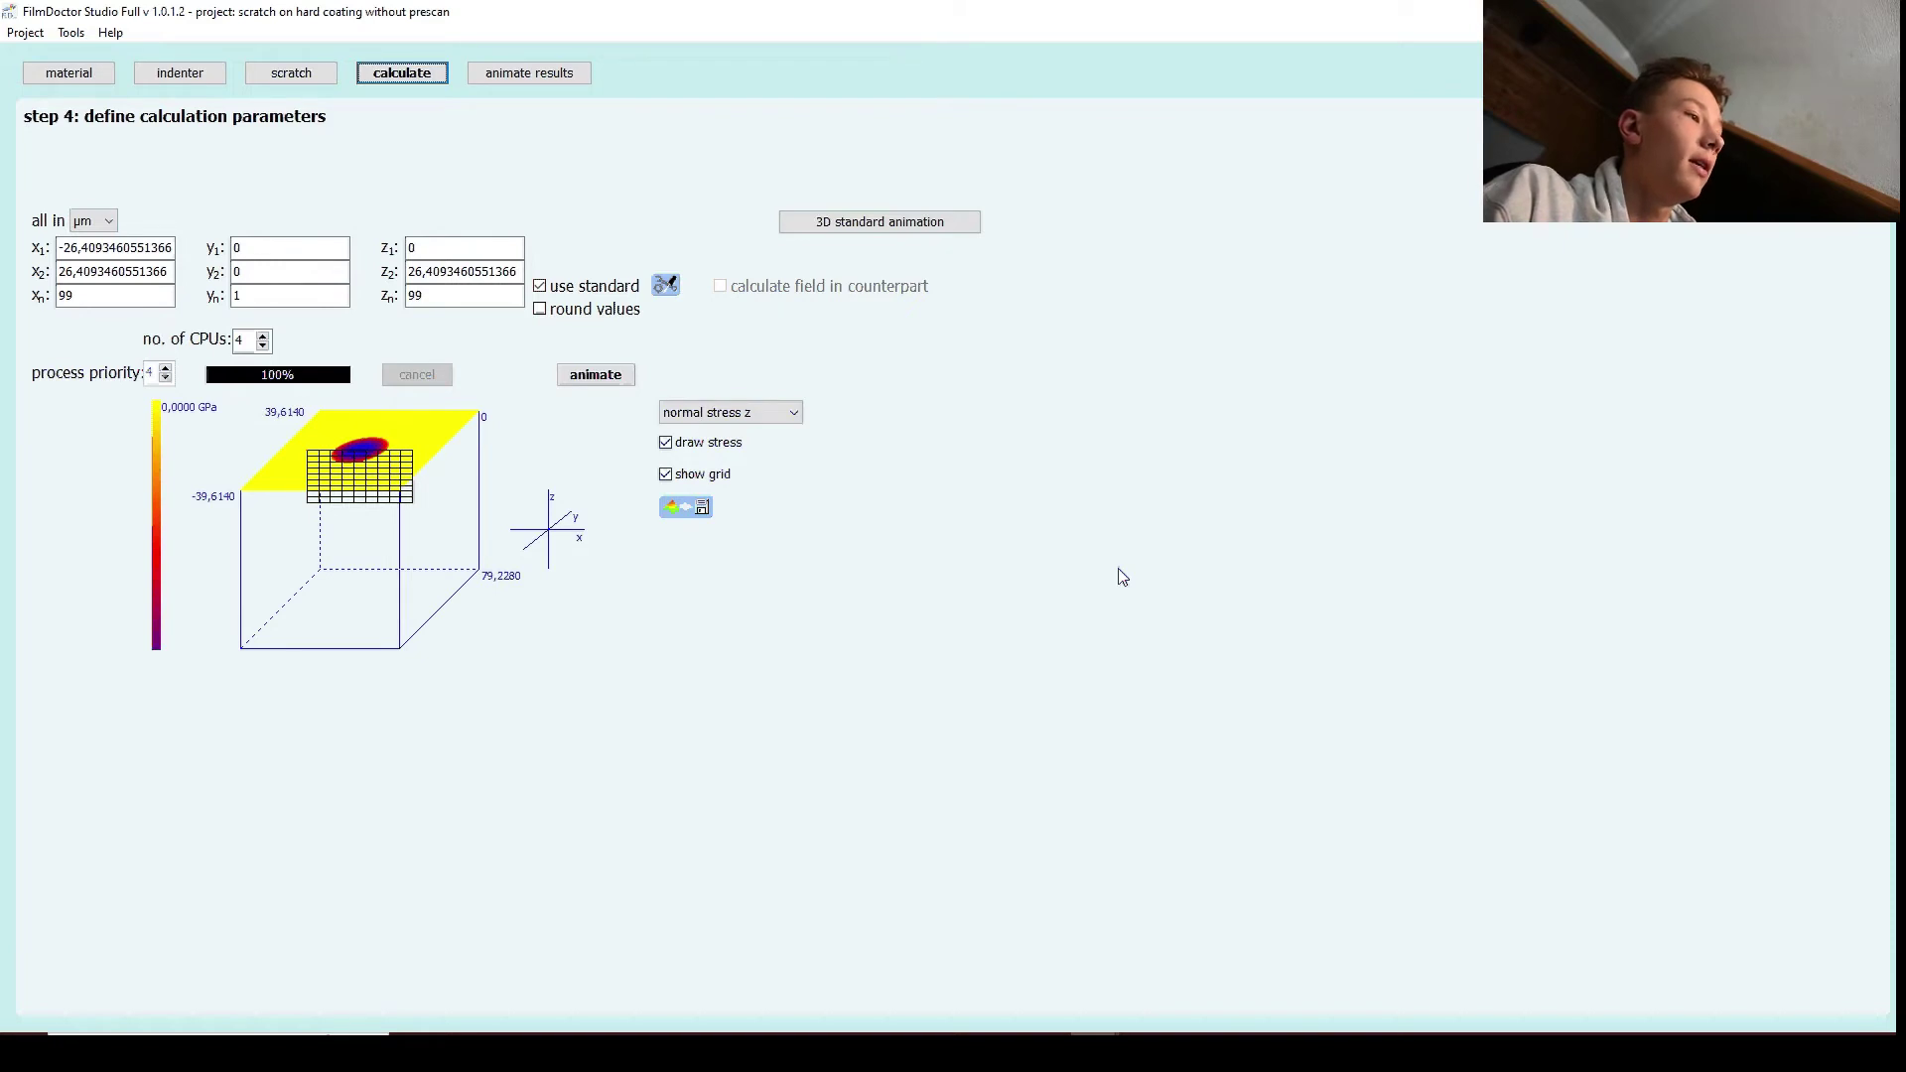
Review the scratch parameters of the project without prescan and play its von Mises stress animation
left_click(290, 75)
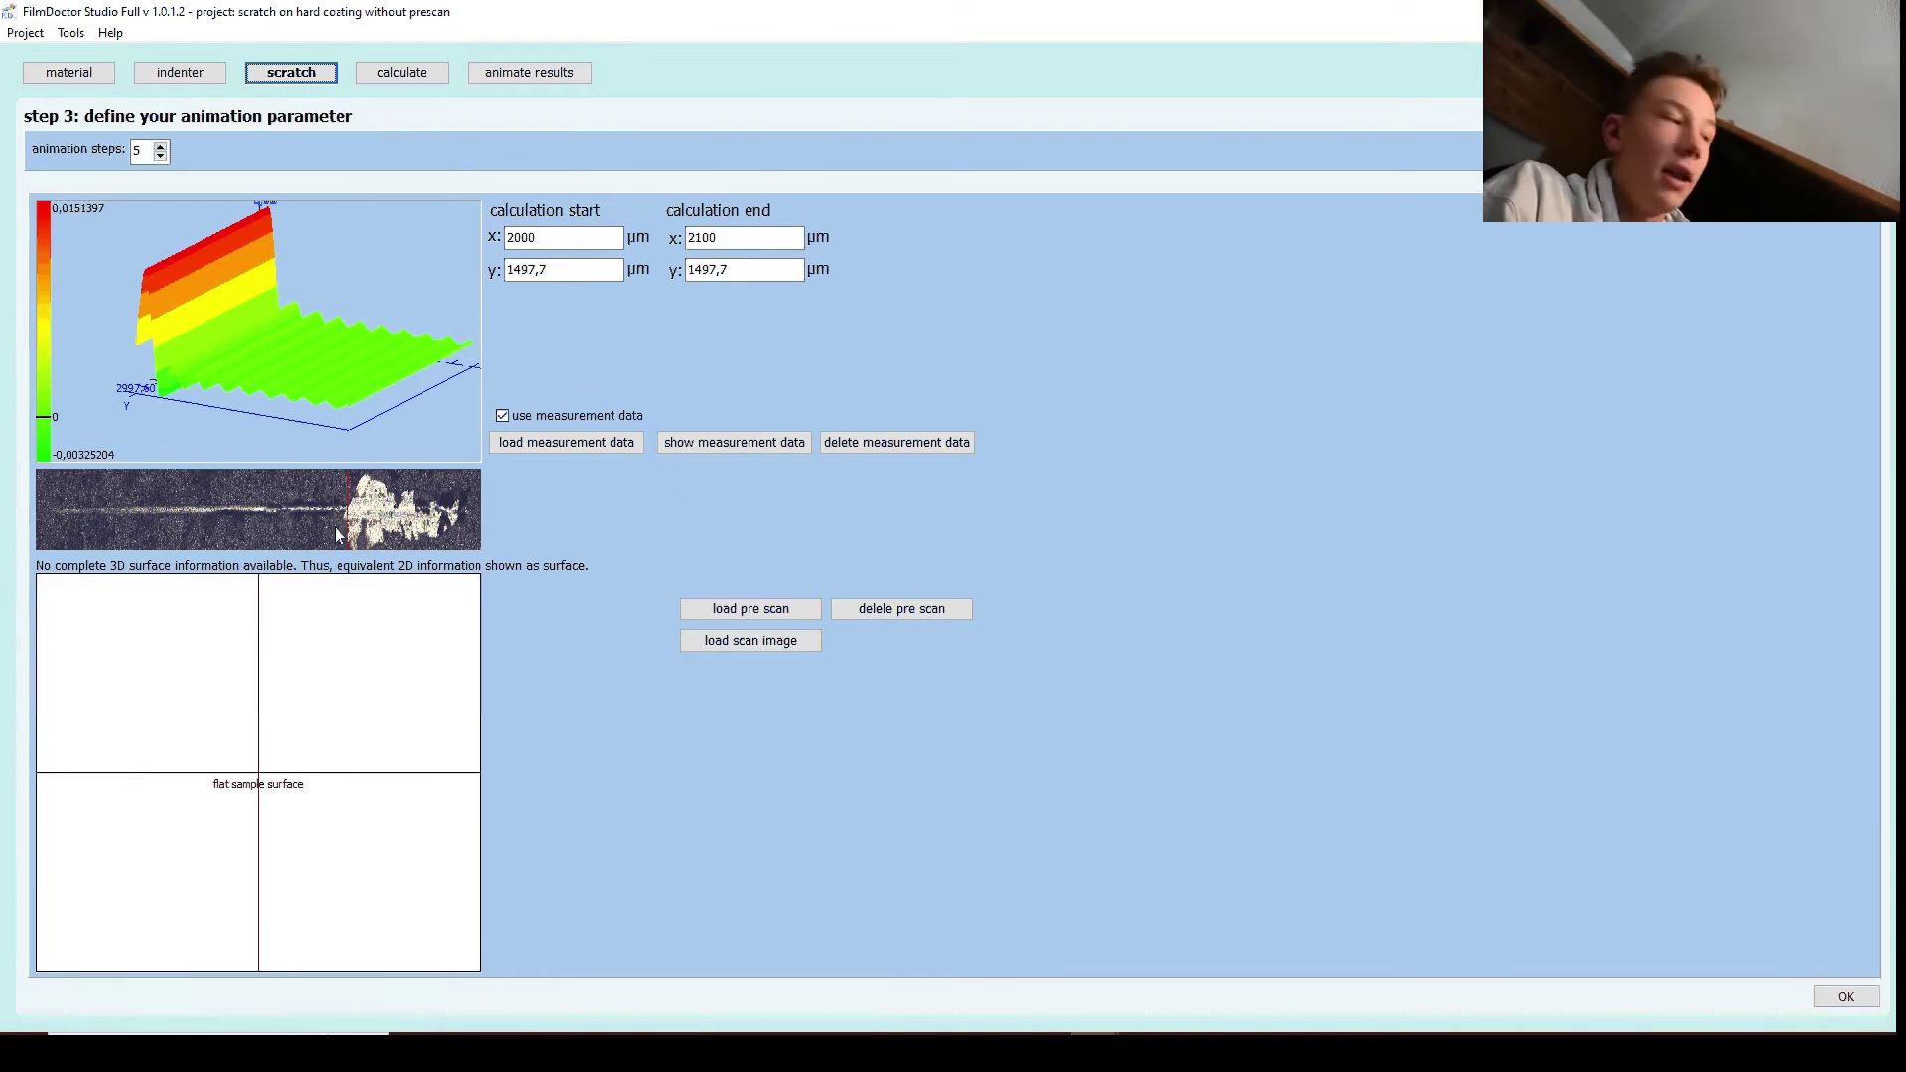
left_click(508, 73)
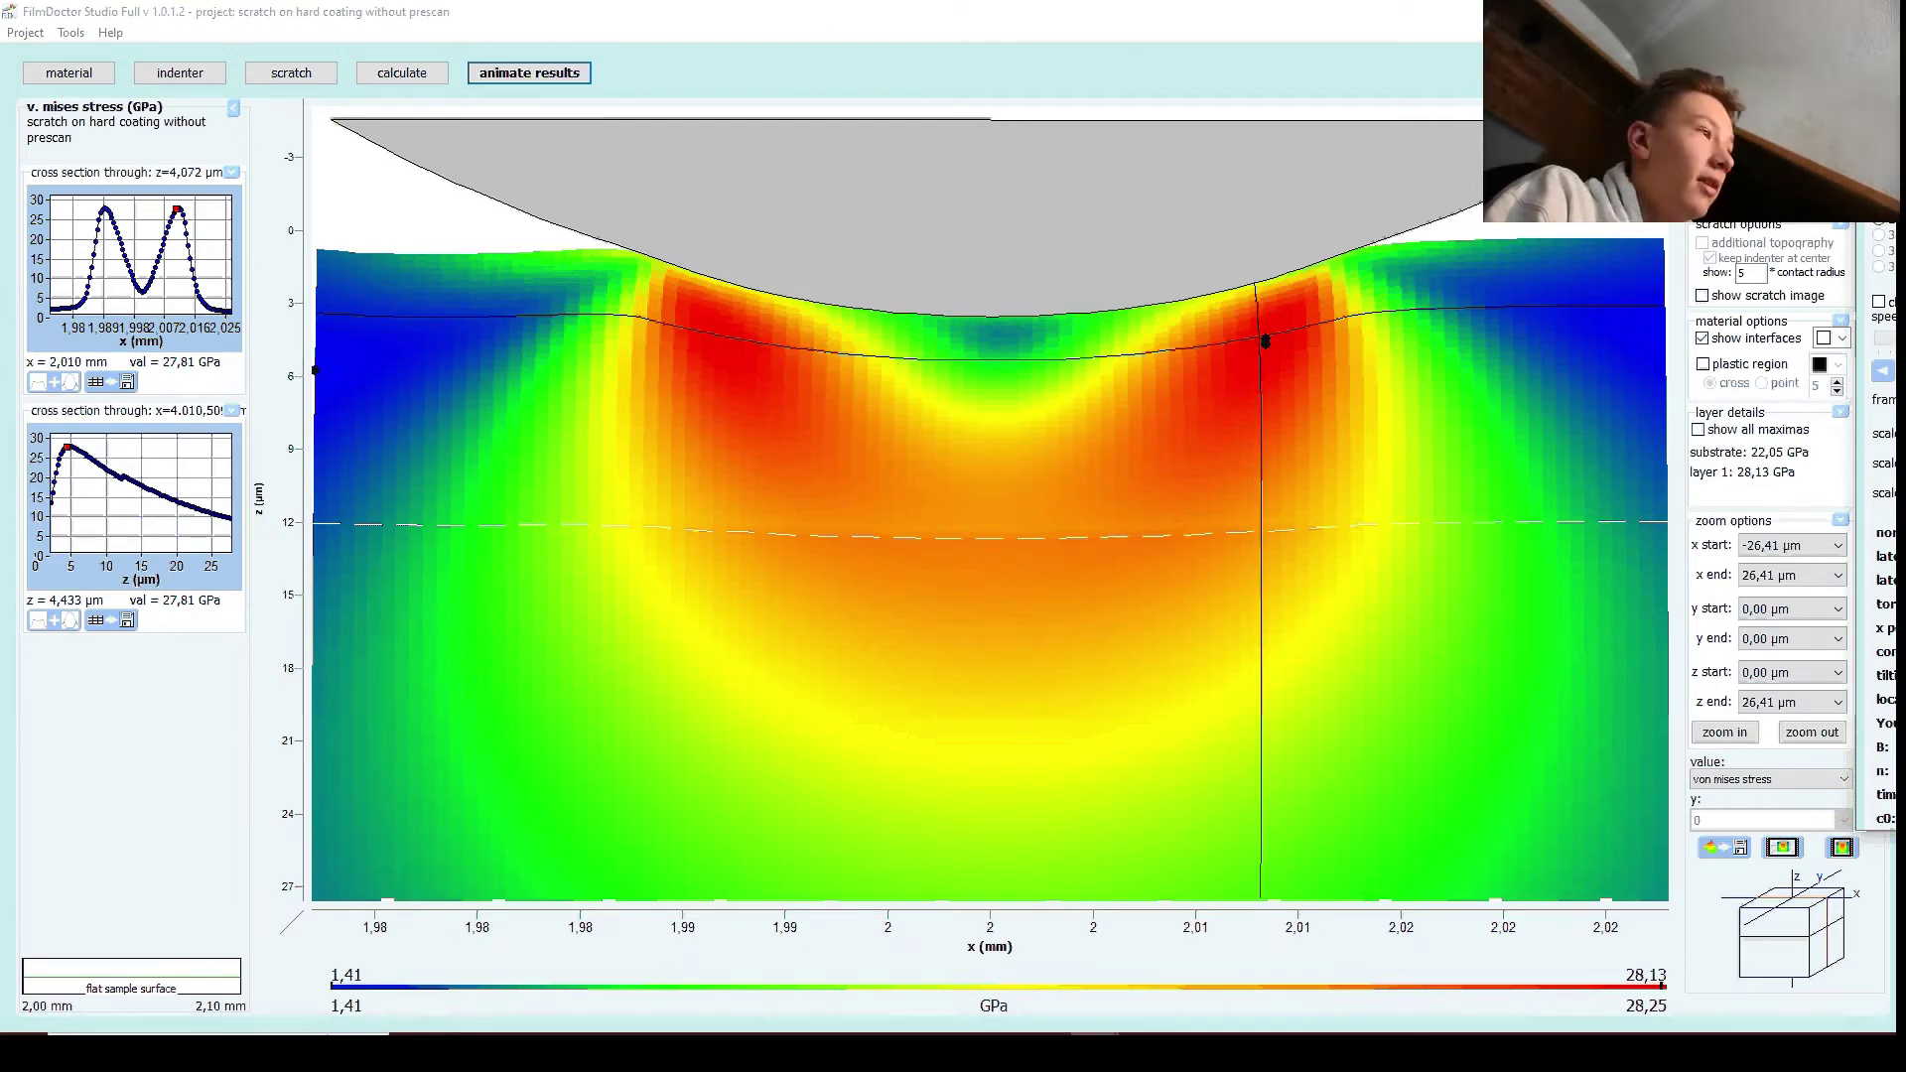
left_click_drag(1901, 194, 1638, 193)
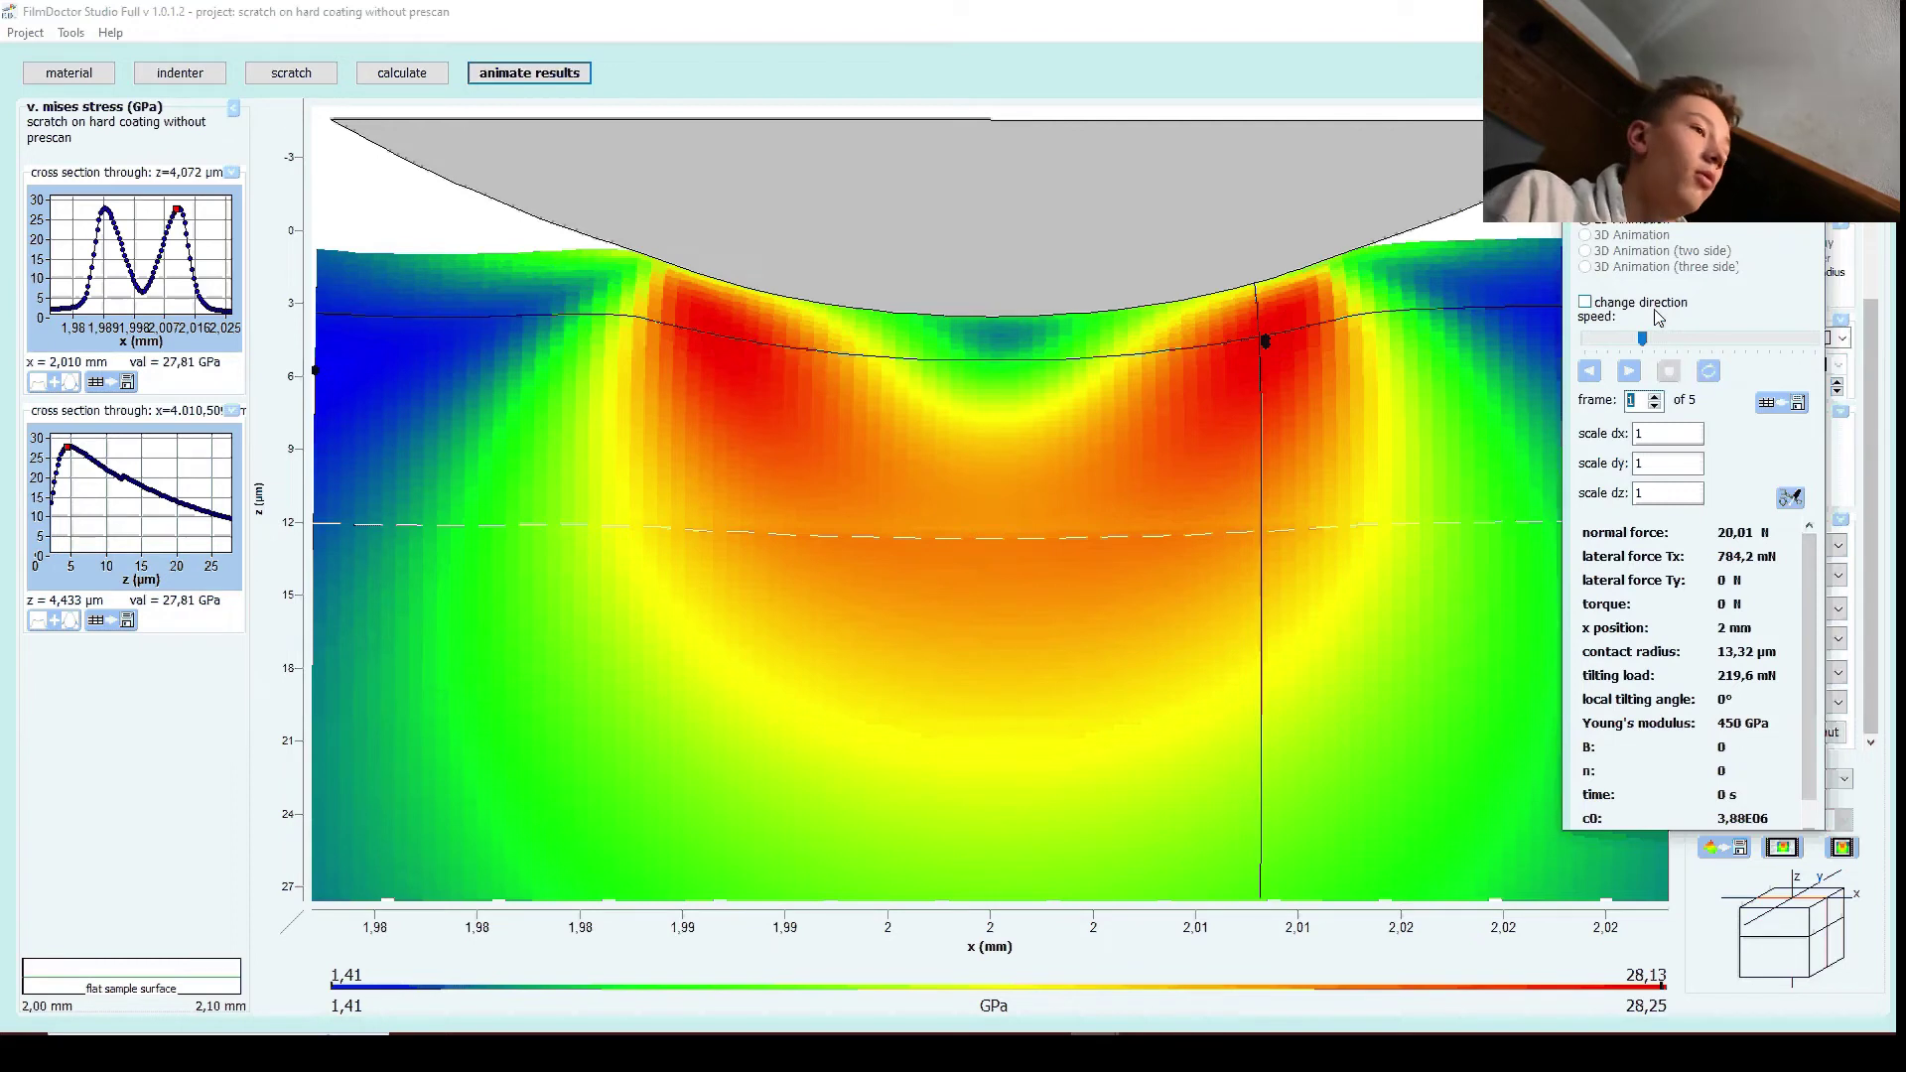
left_click(1629, 374)
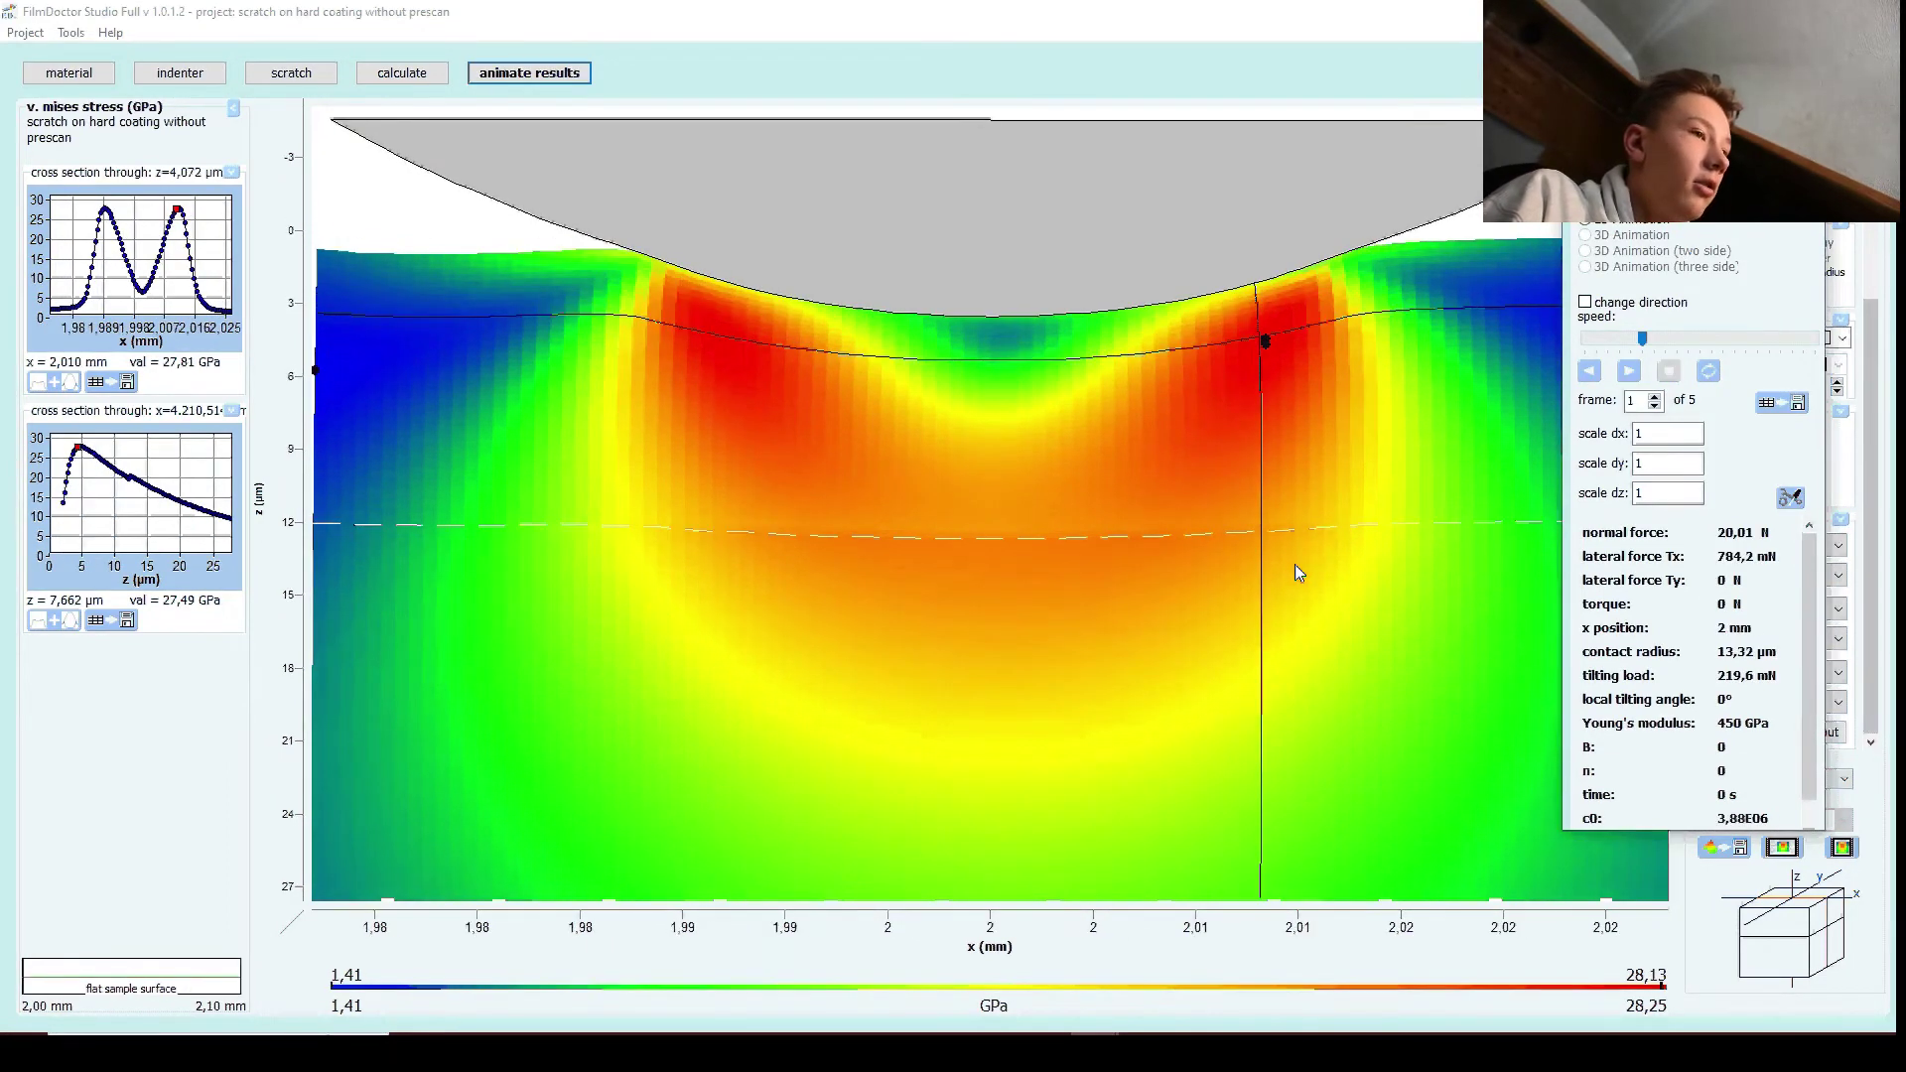
Step through the animation to frame 5 and probe the von Mises stress near the layer interface and in the substrate
left_click(1654, 404)
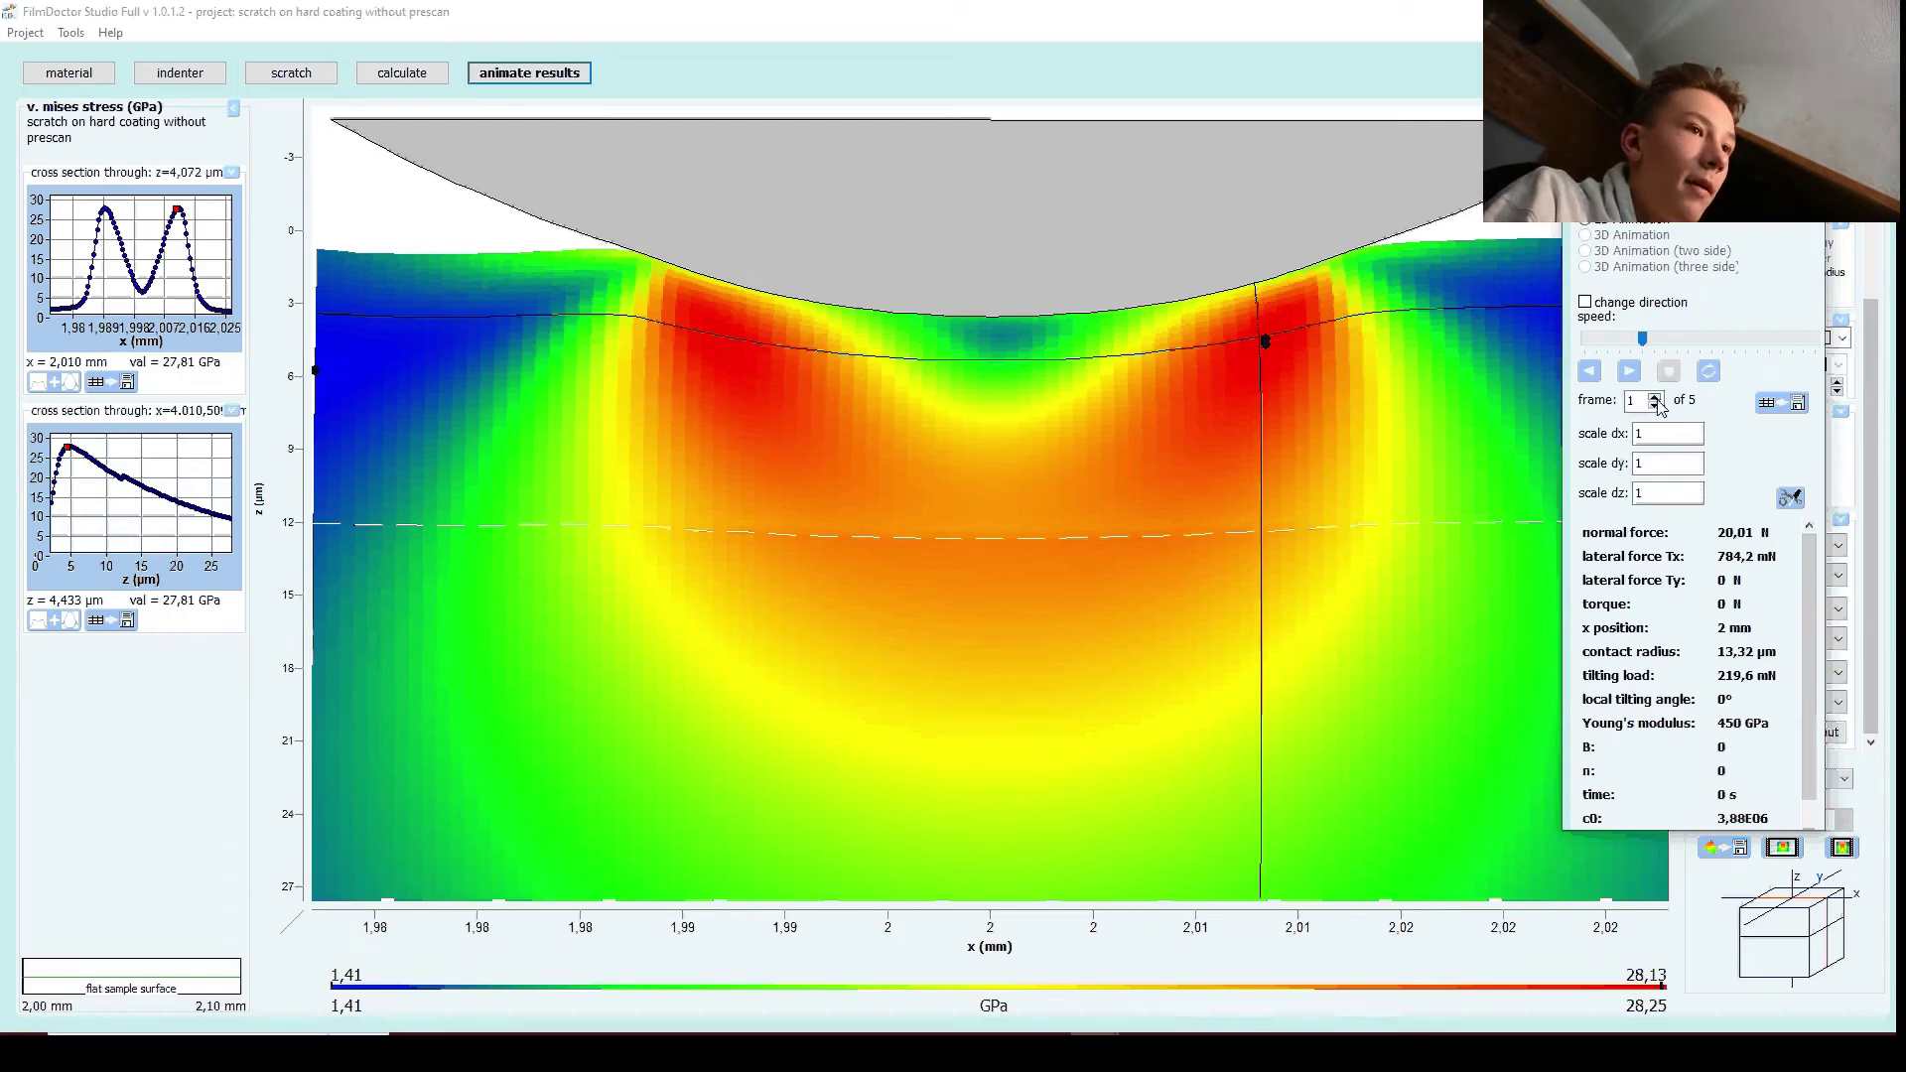
left_click(1655, 398)
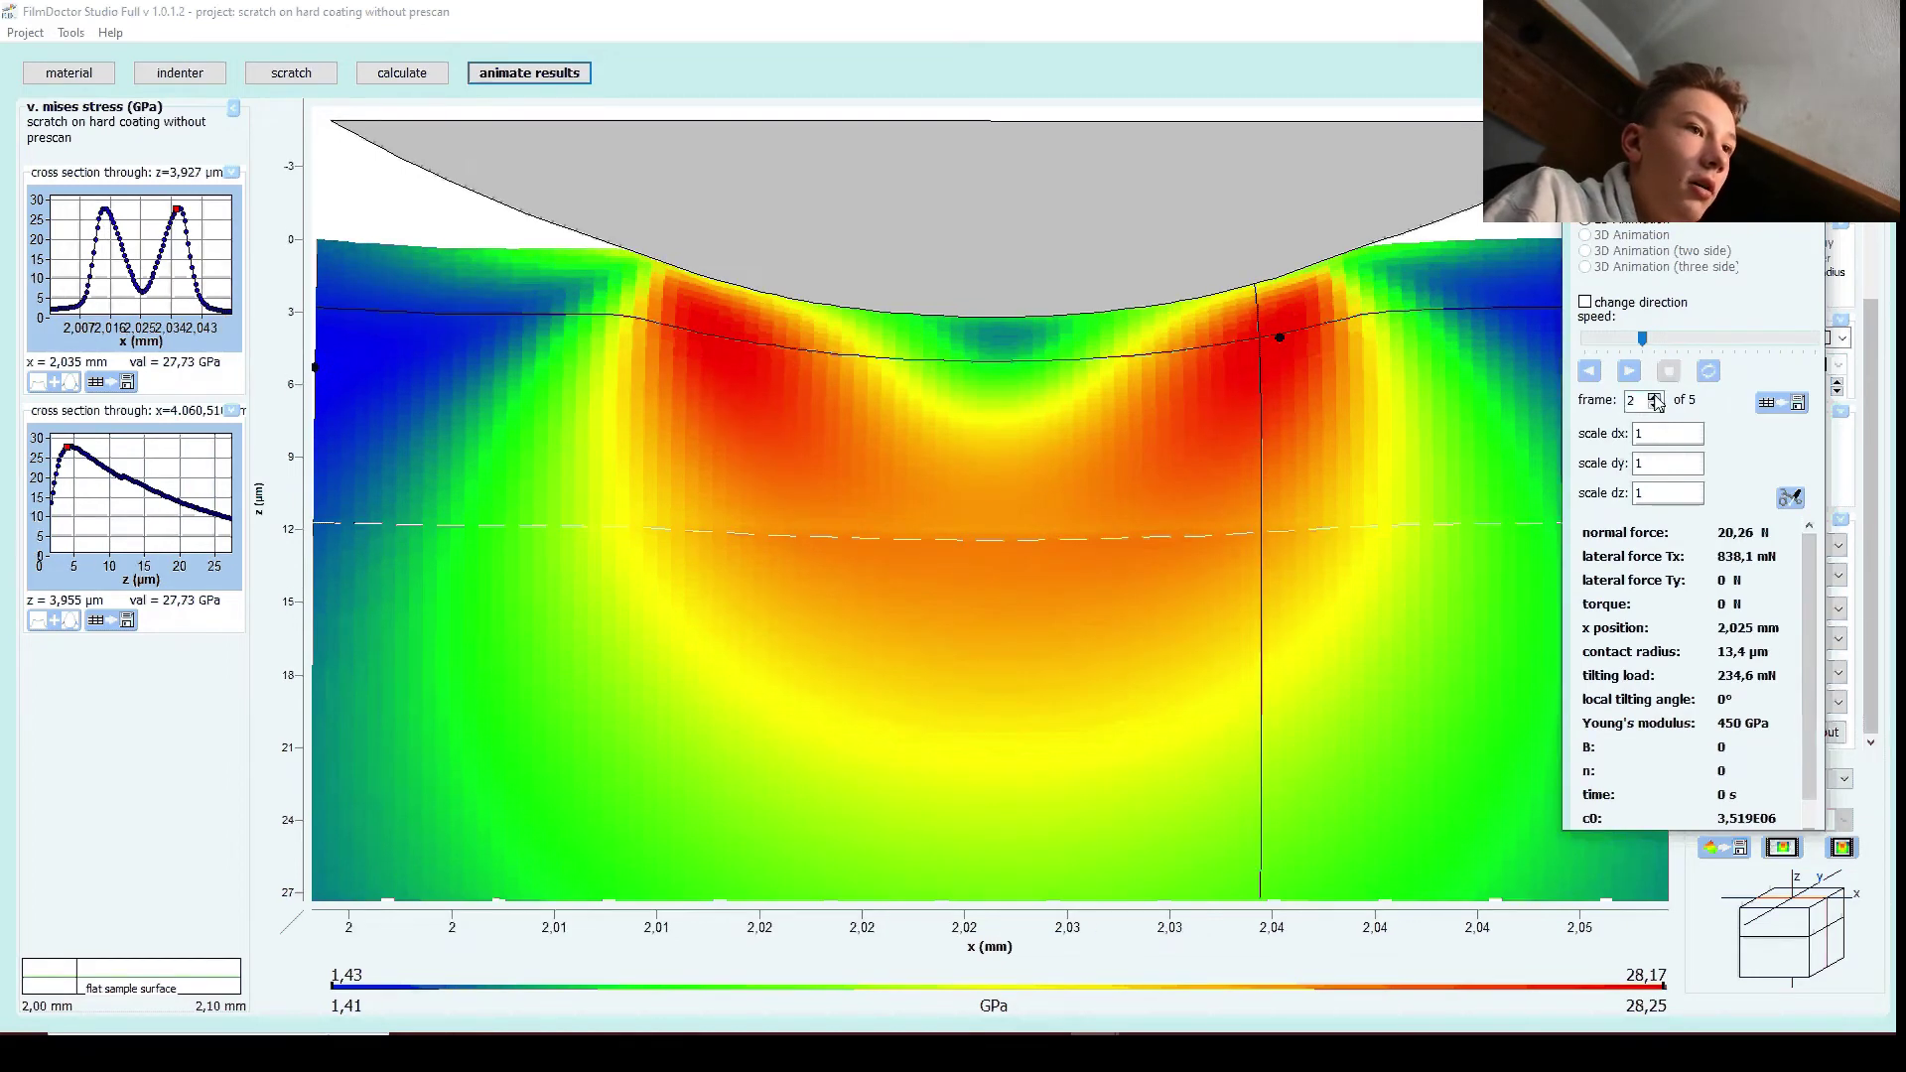
left_click(1656, 398)
left_click(1655, 398)
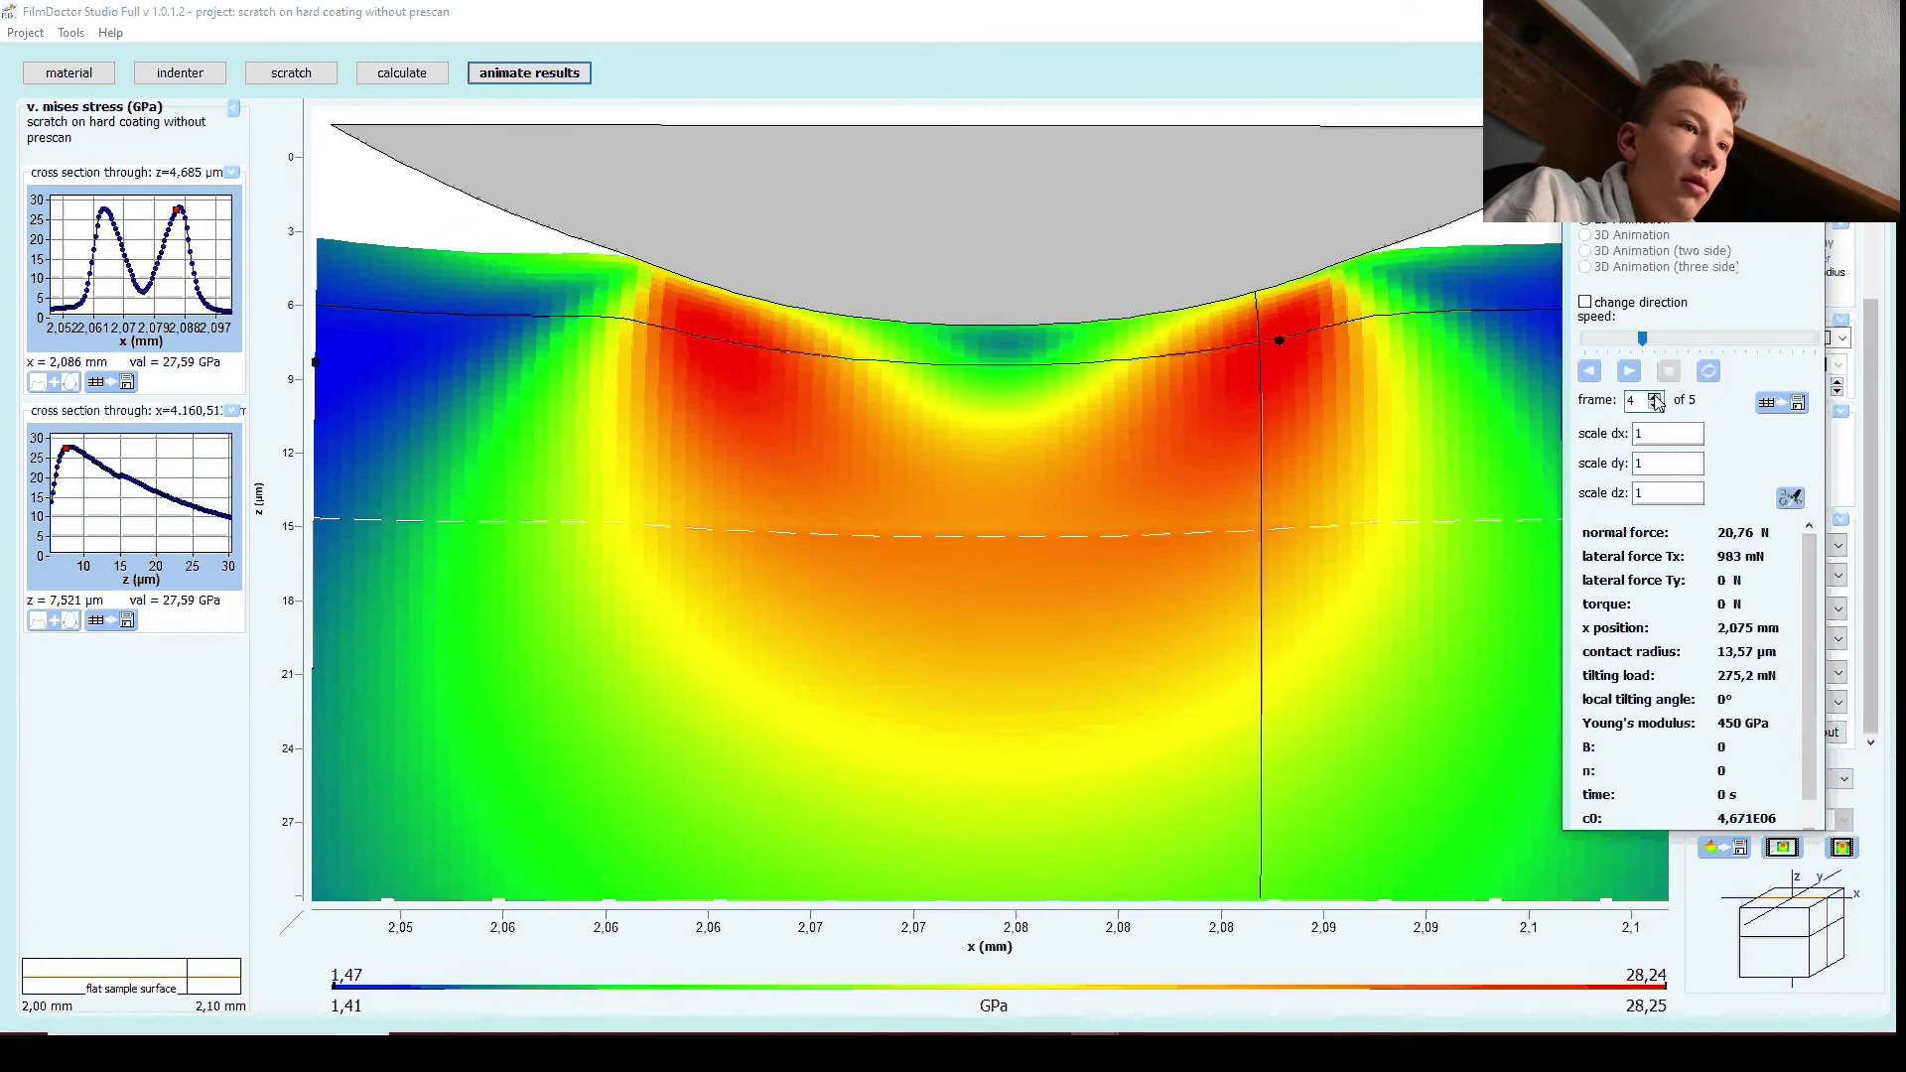
left_click(1656, 398)
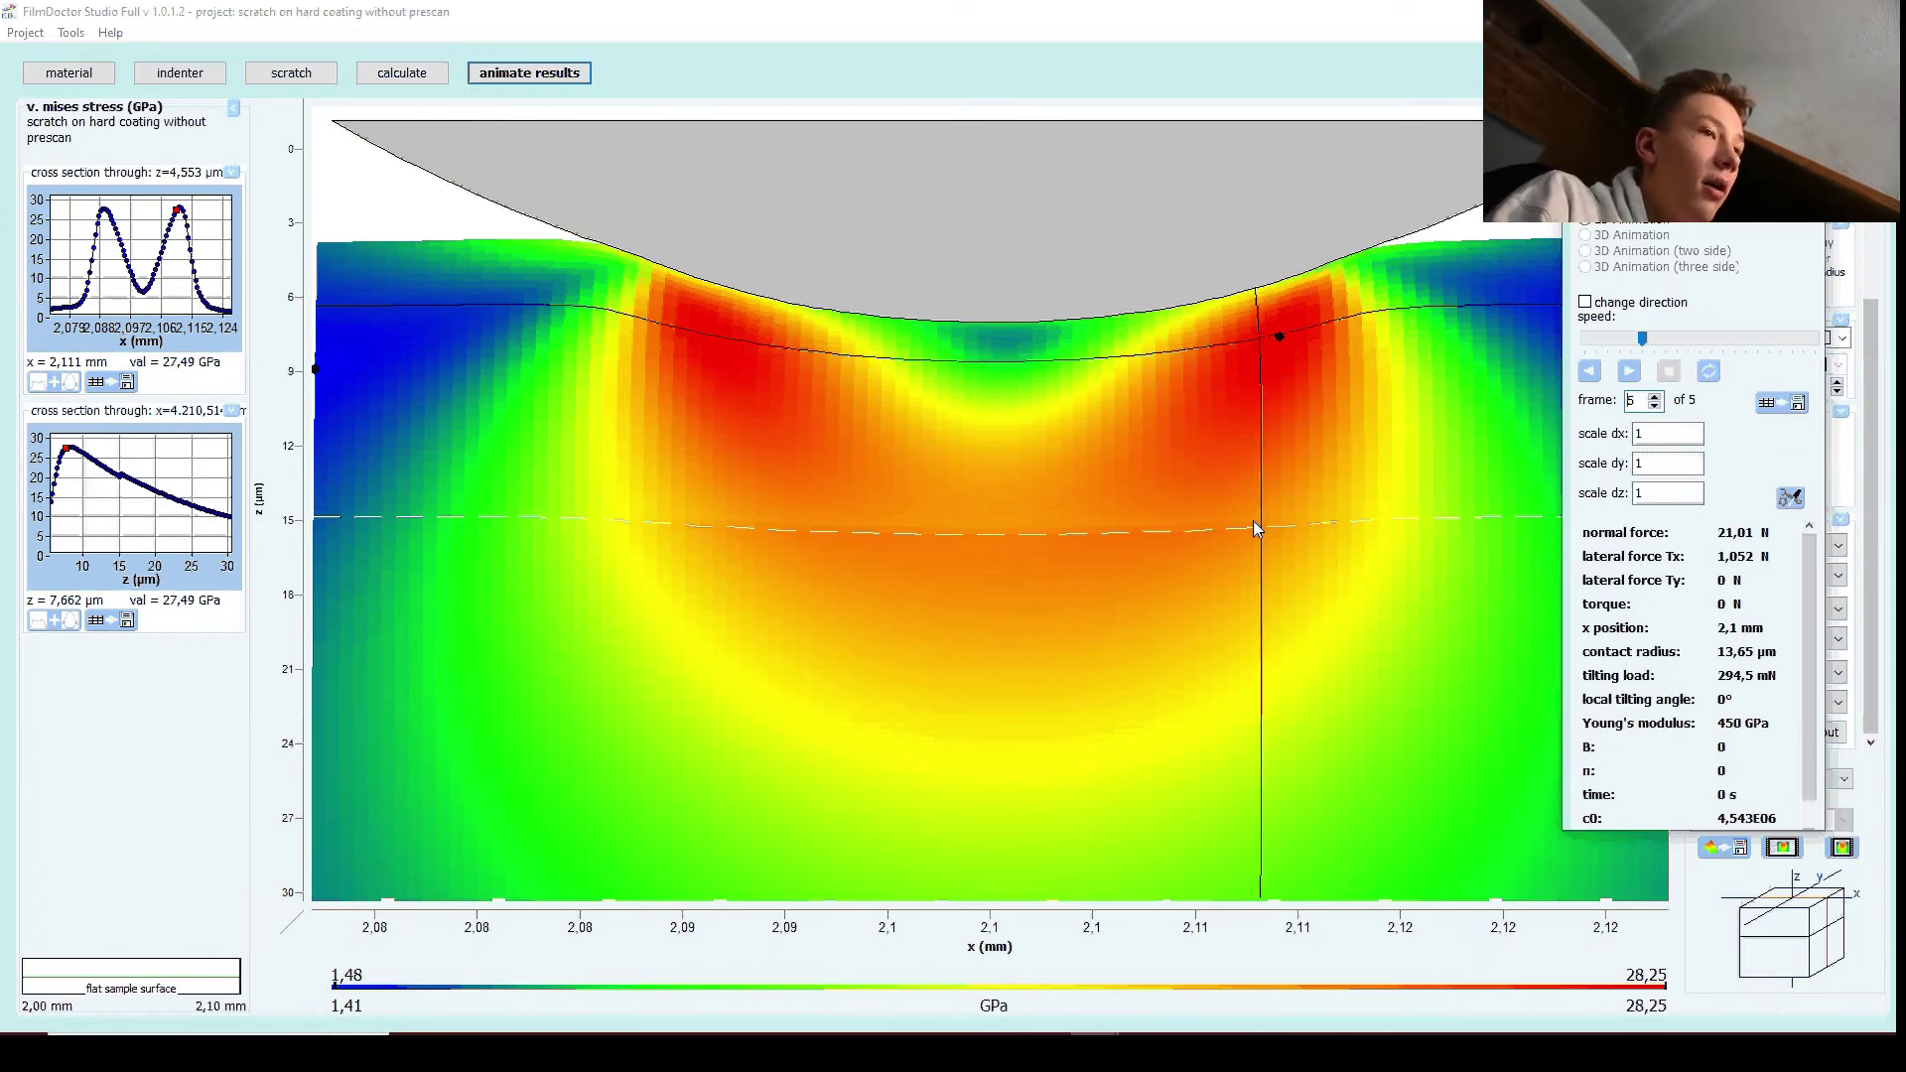
left_click(1253, 521)
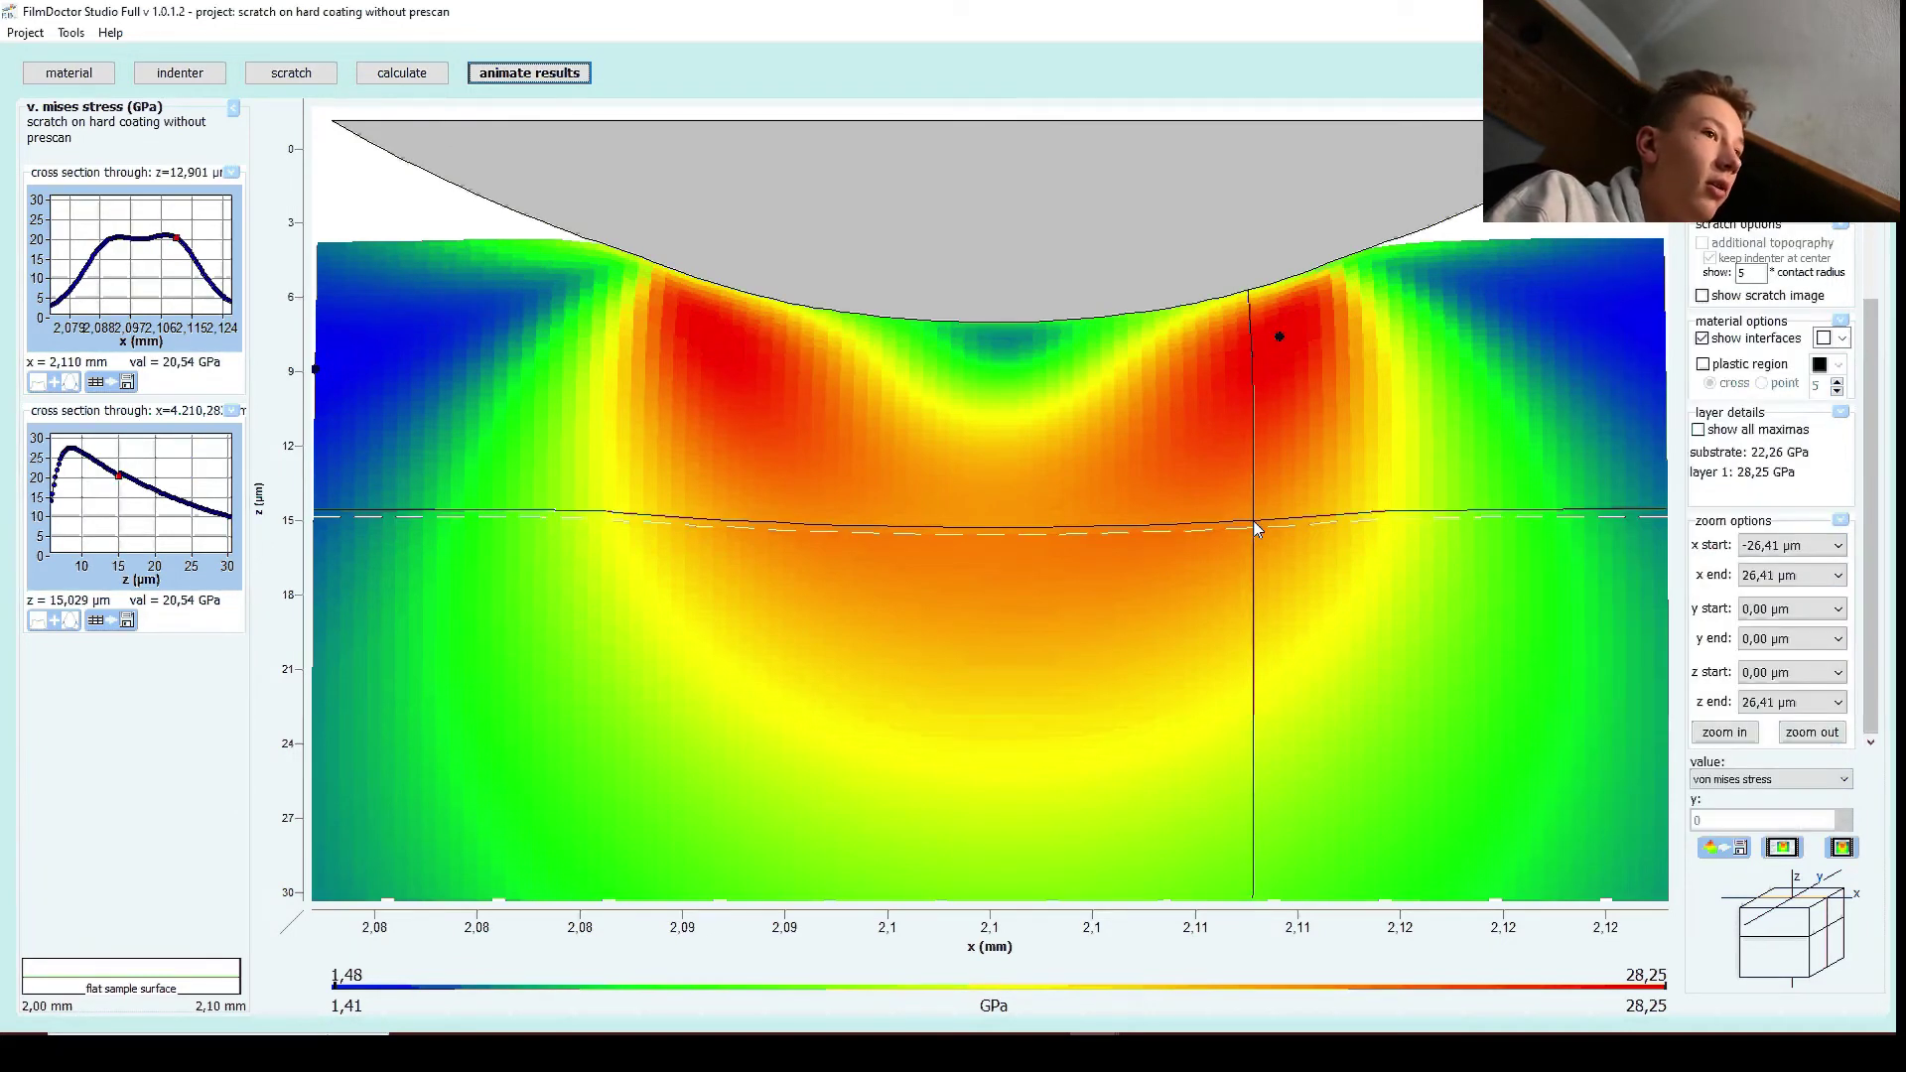
left_click(1521, 612)
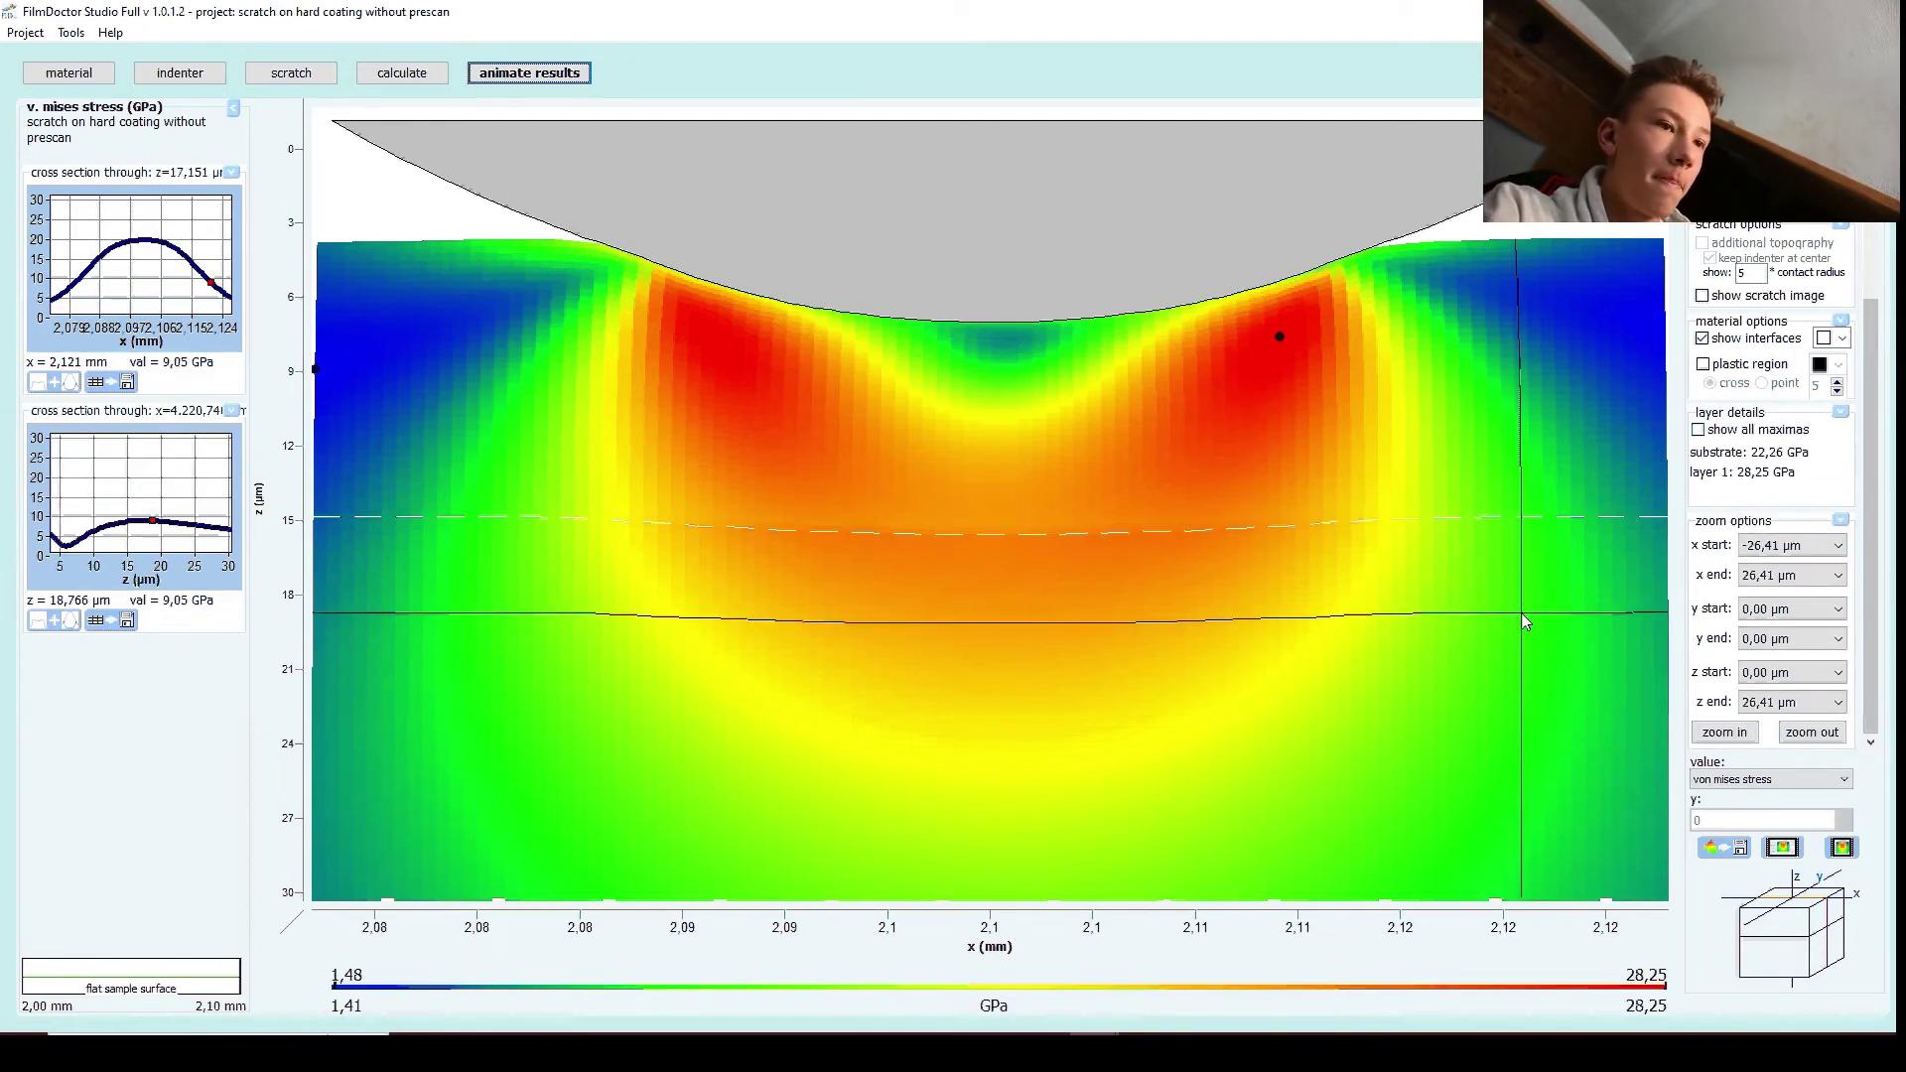
Display the shearing stress in xz-direction for frame 5 and place the cross sections at its positive maximum
left_click(1804, 787)
left_click(1843, 799)
left_click(1844, 799)
left_click(1843, 799)
left_click(1843, 799)
left_click(1843, 799)
left_click(1844, 799)
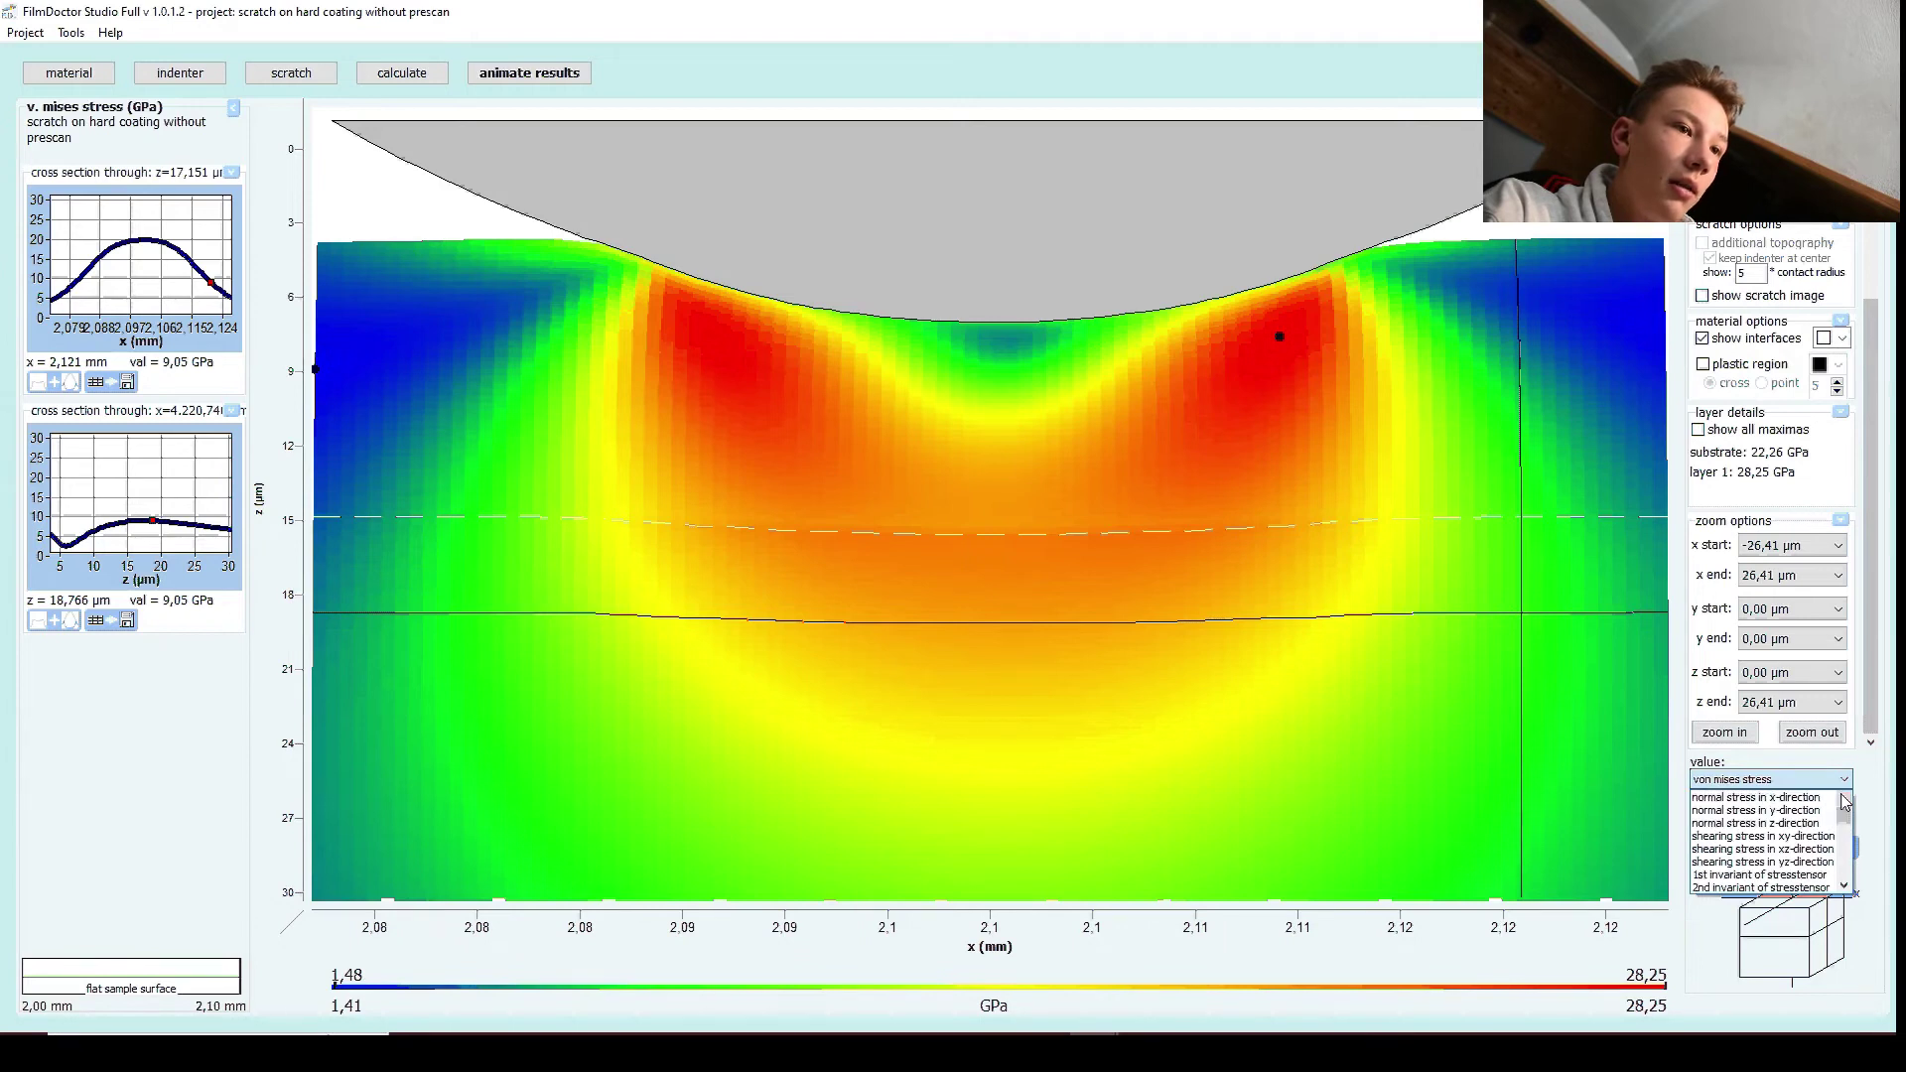
left_click(1784, 849)
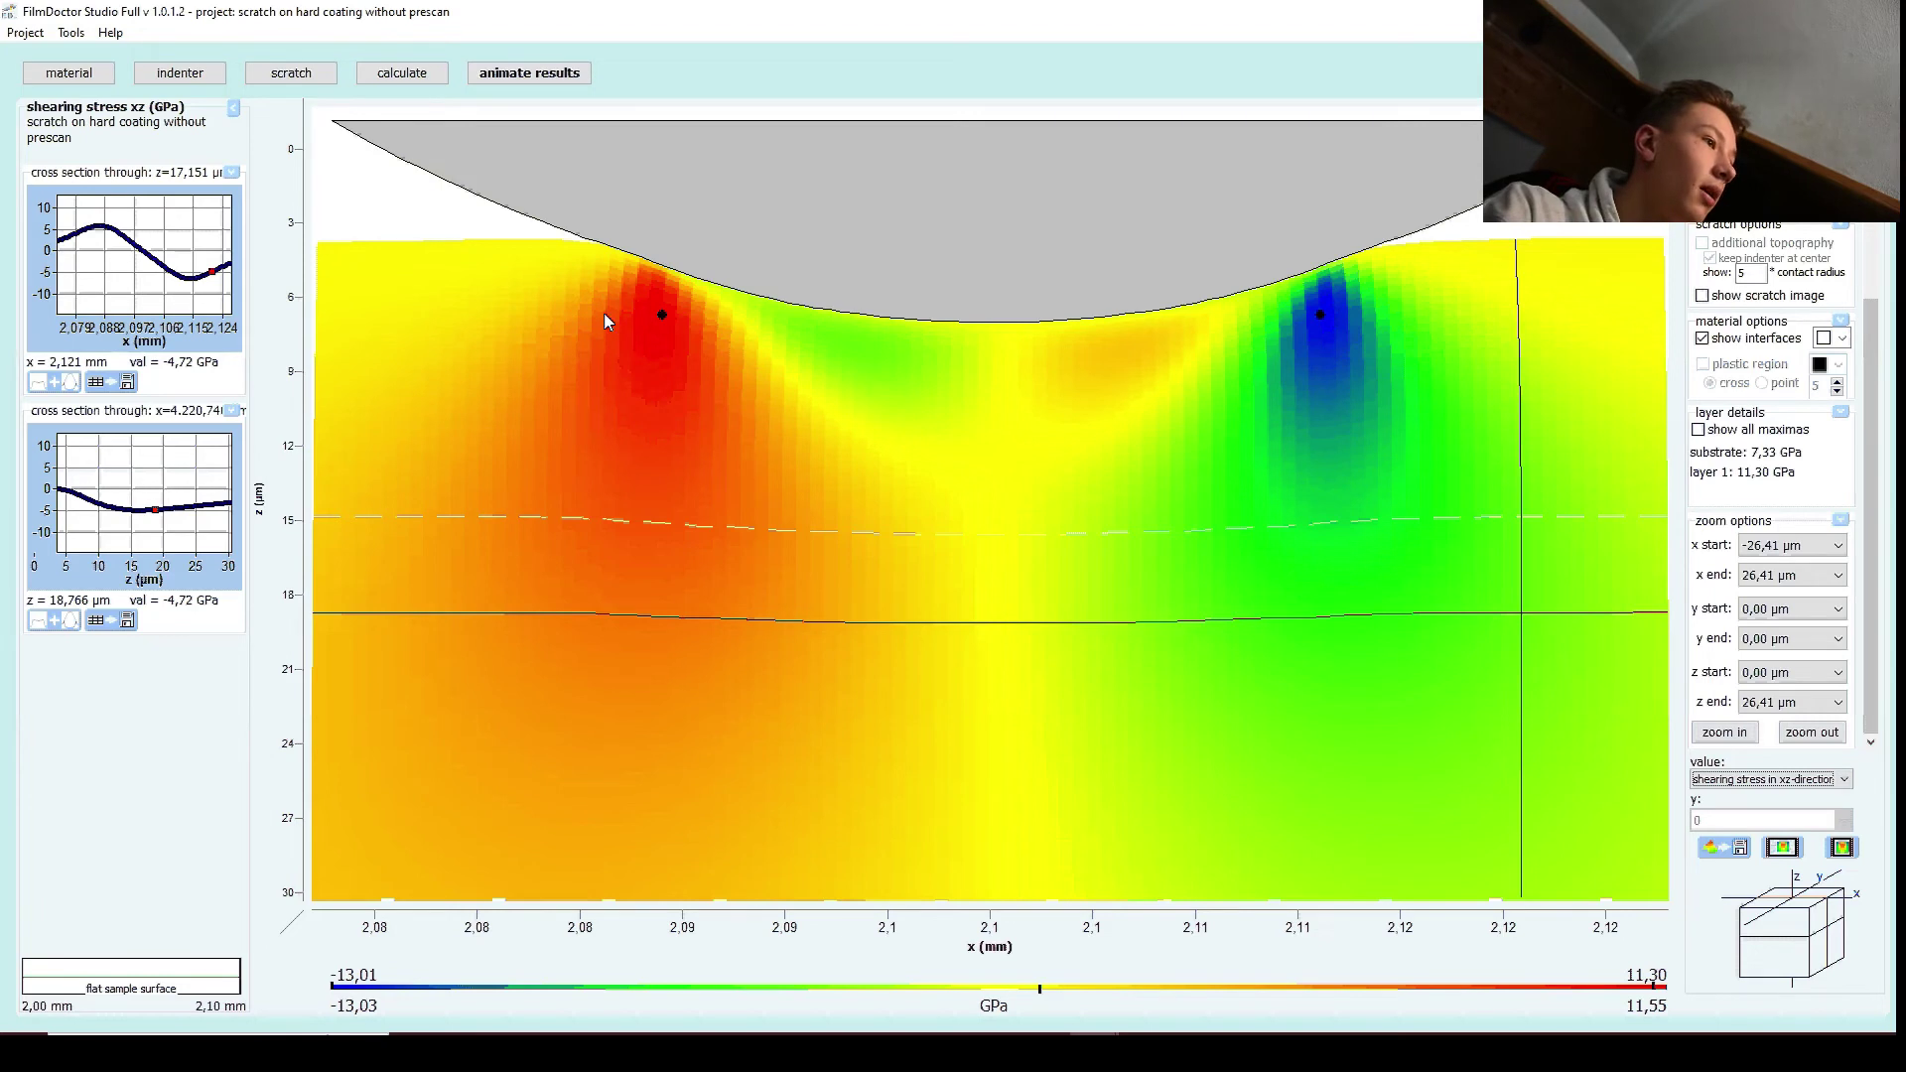
left_click(662, 315)
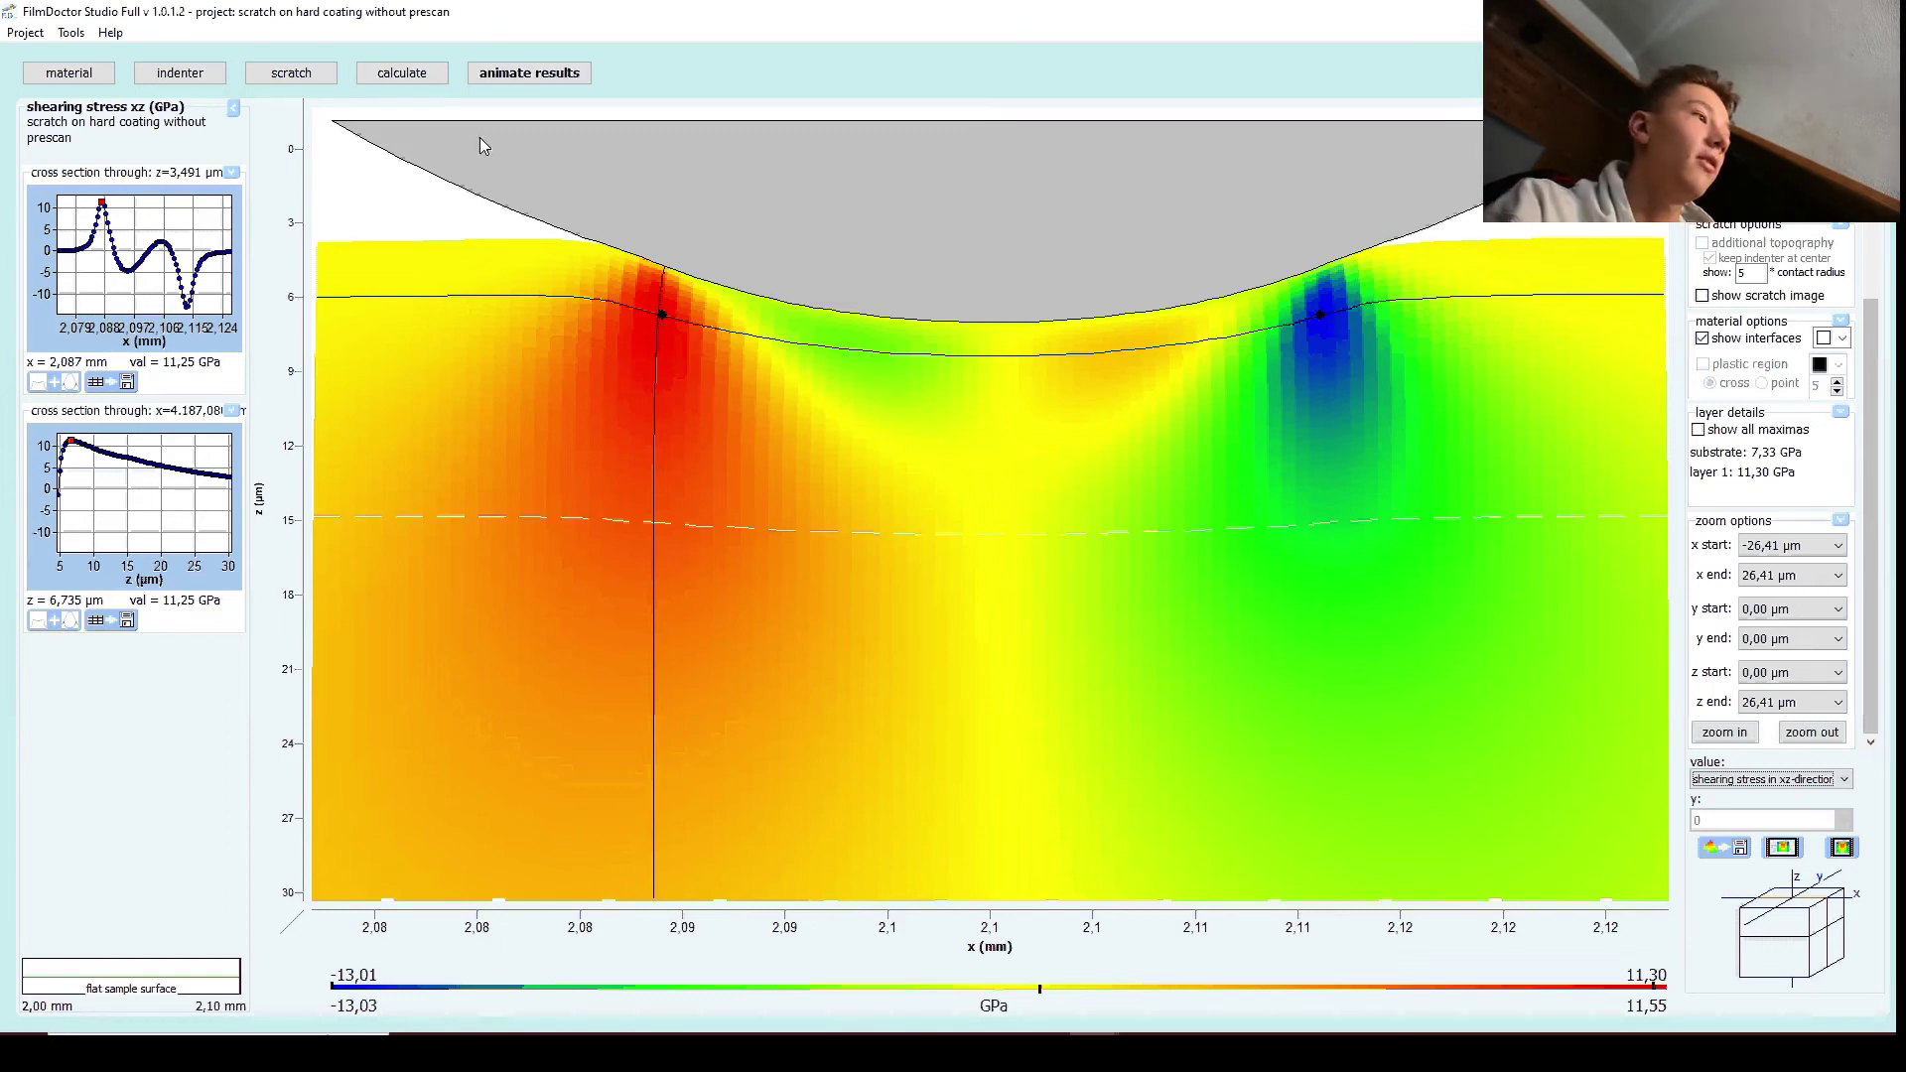
Open the 3D standard animation of the scratch and play its standard script
left_click(404, 77)
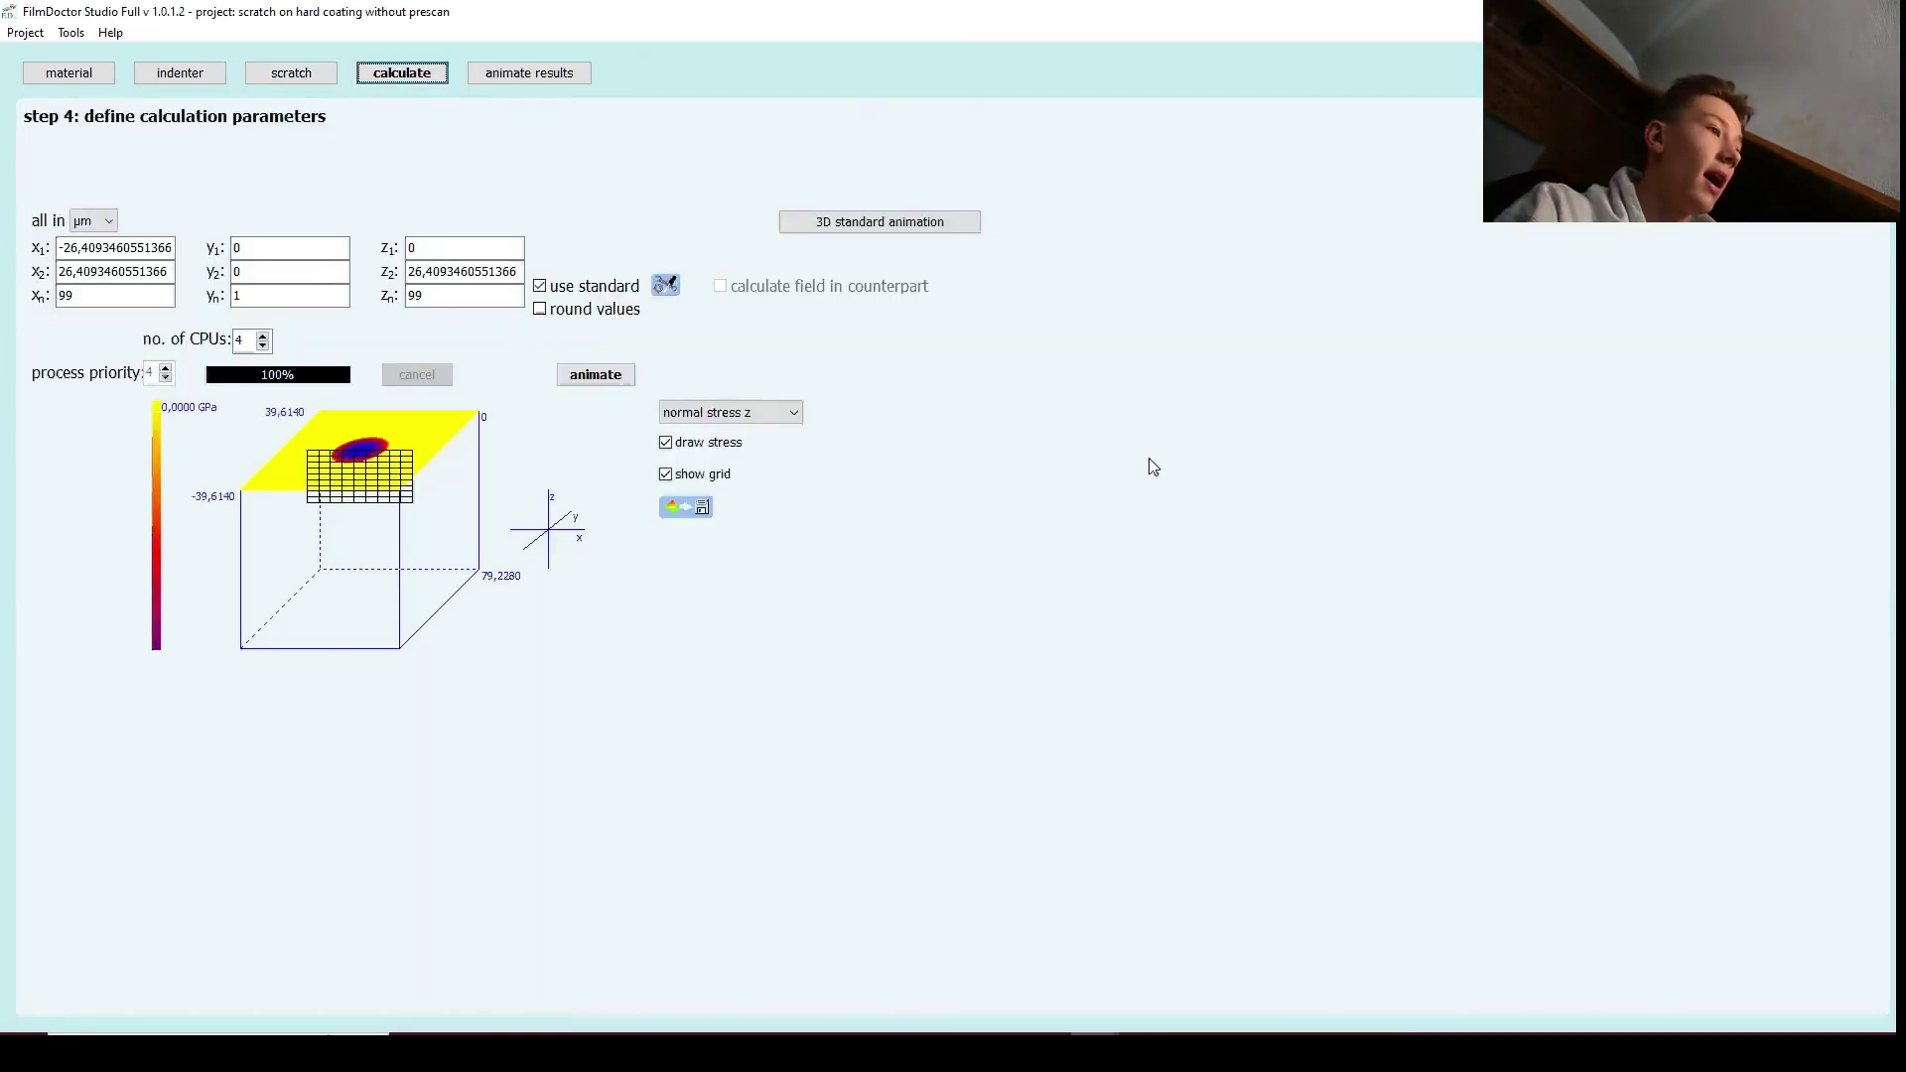
left_click(913, 227)
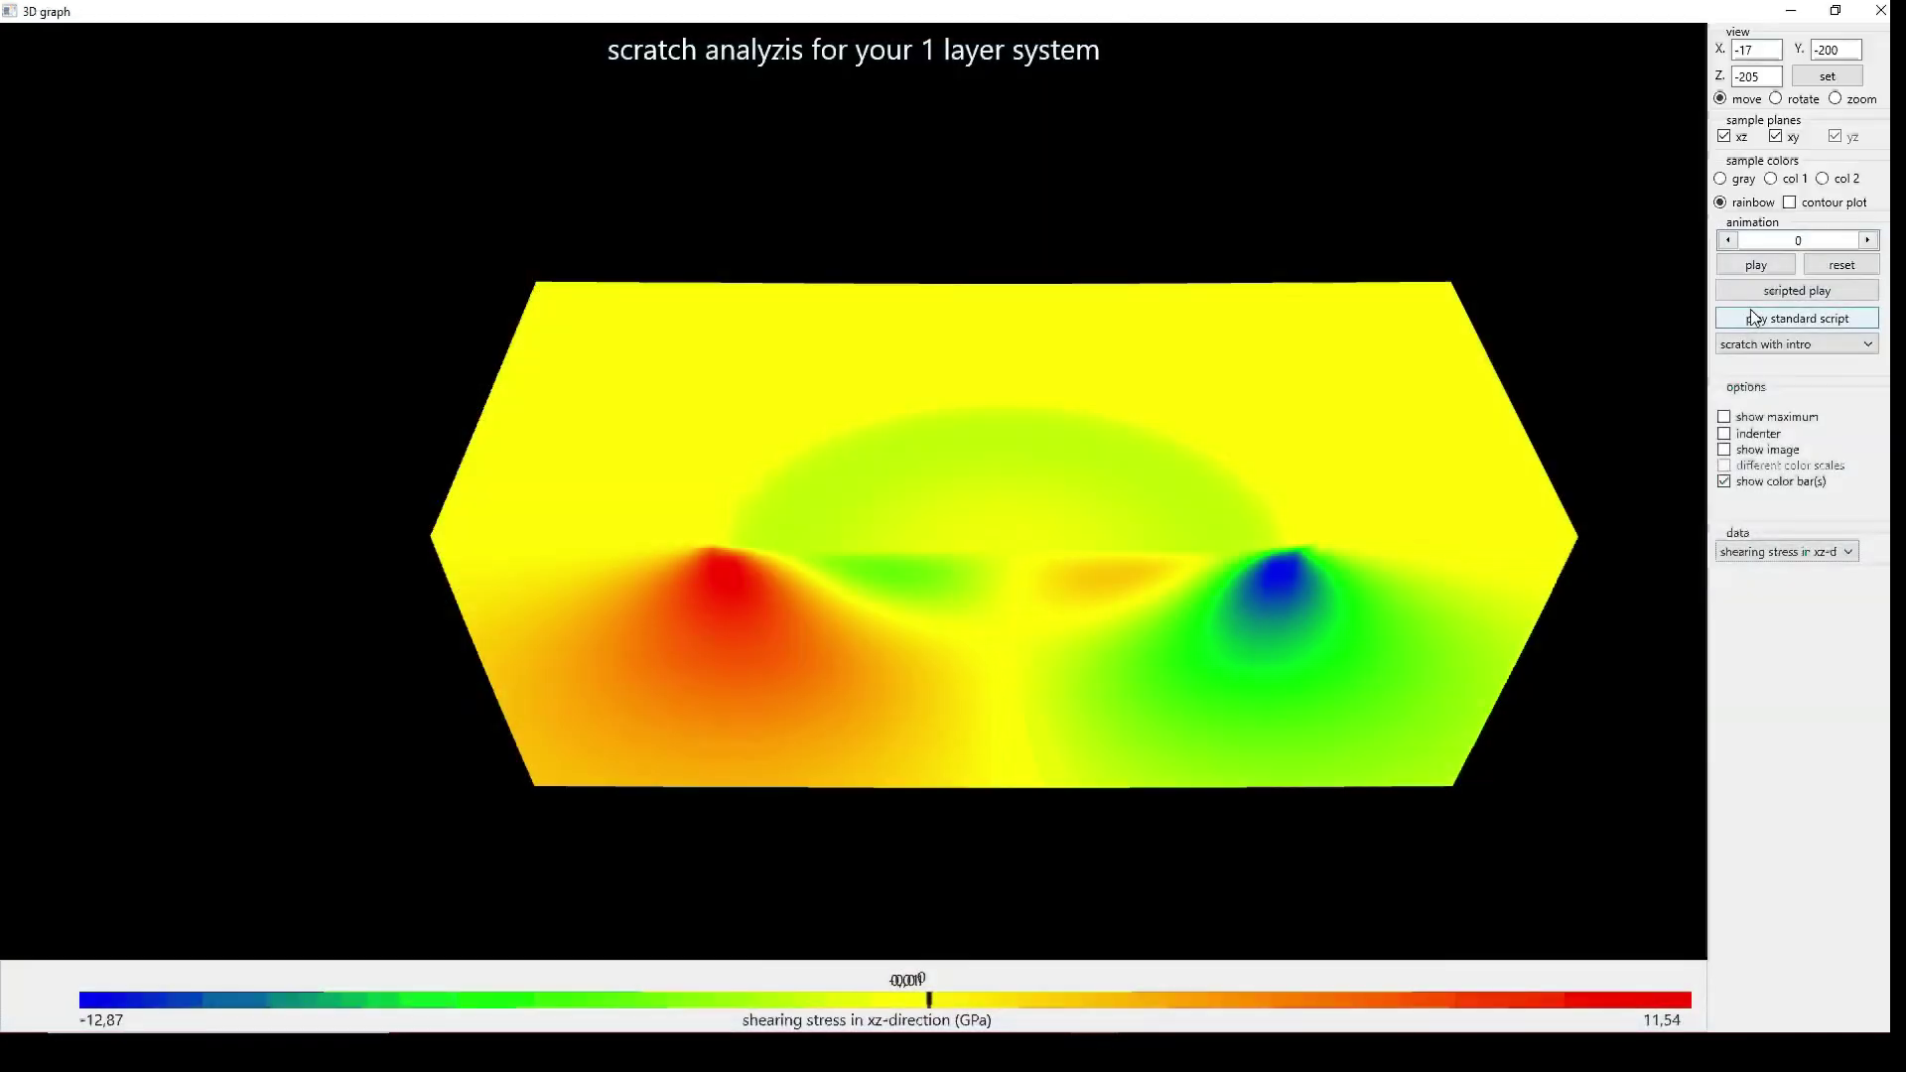
left_click(1753, 317)
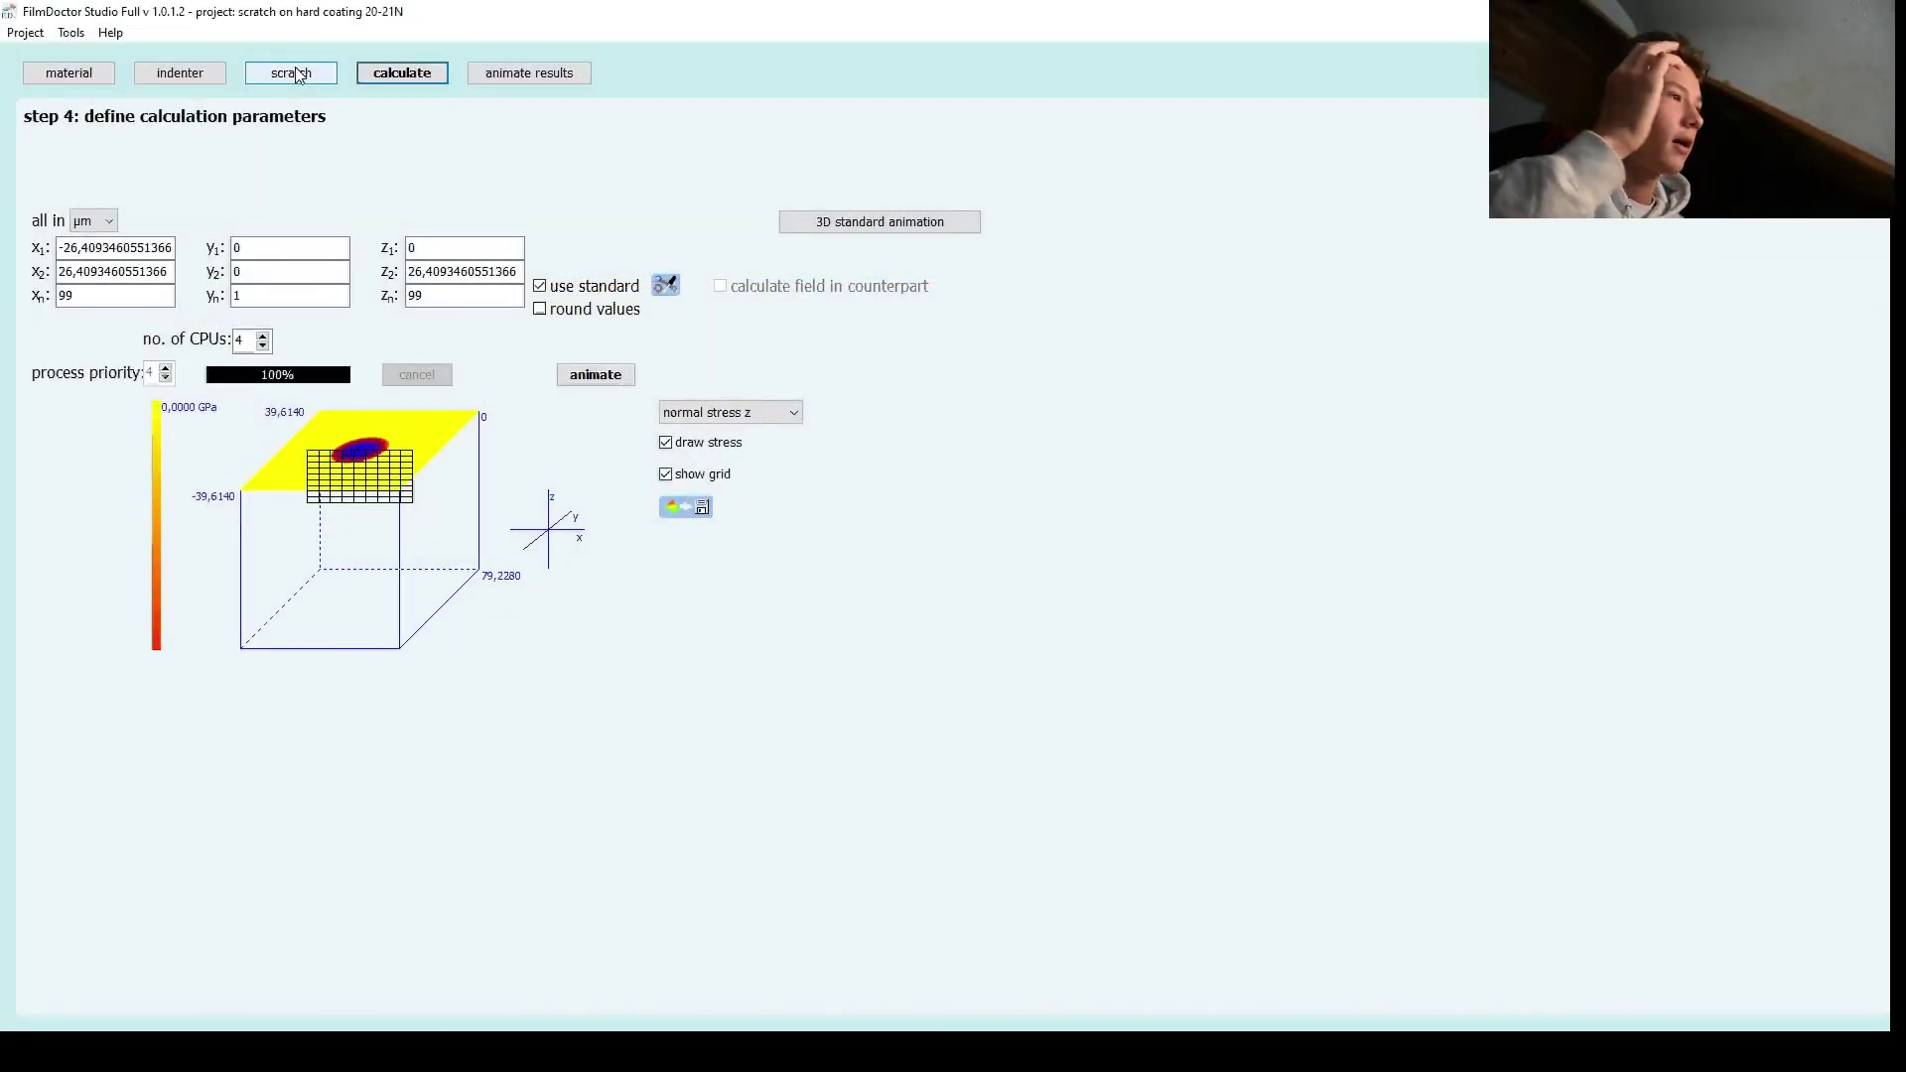
Review the prescan surface in the 20-21N project's scratch parameters and play its von Mises stress animation
left_click(298, 76)
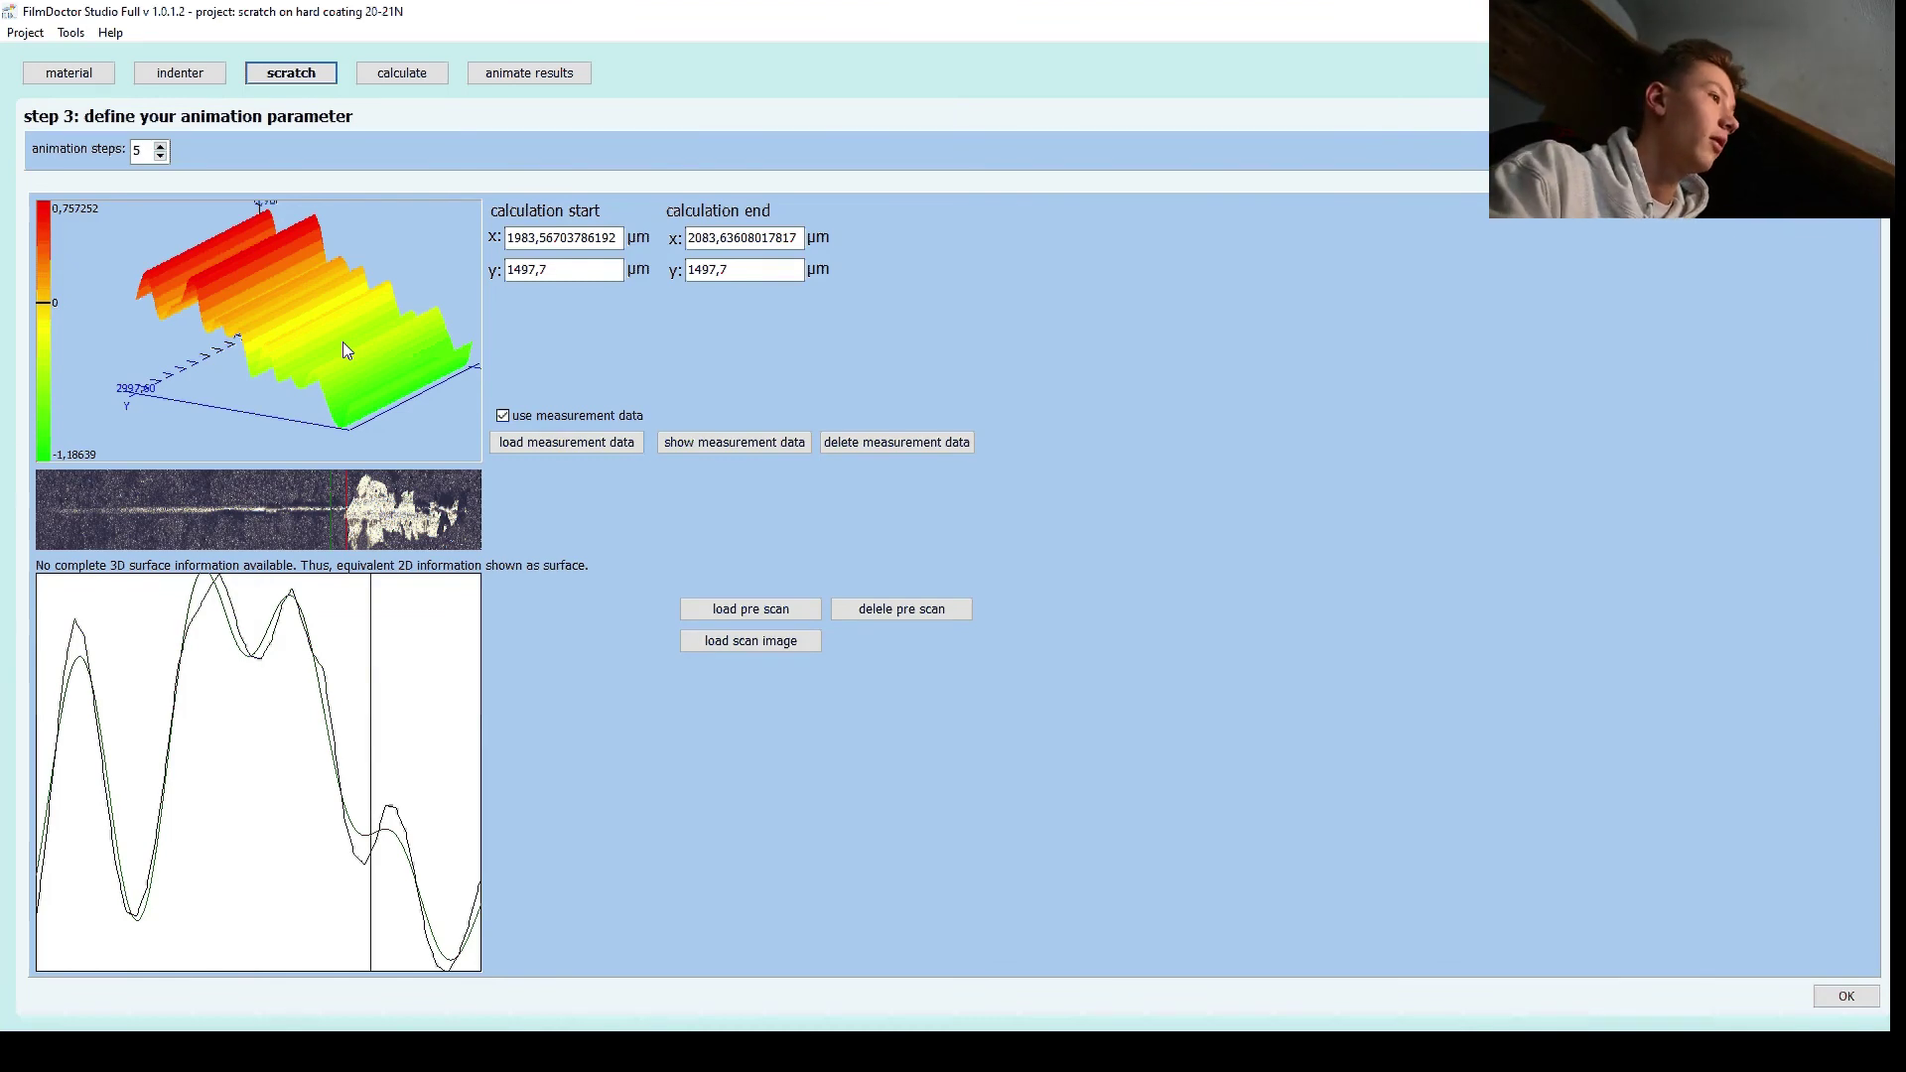
left_click(515, 84)
mouse_move(826, 478)
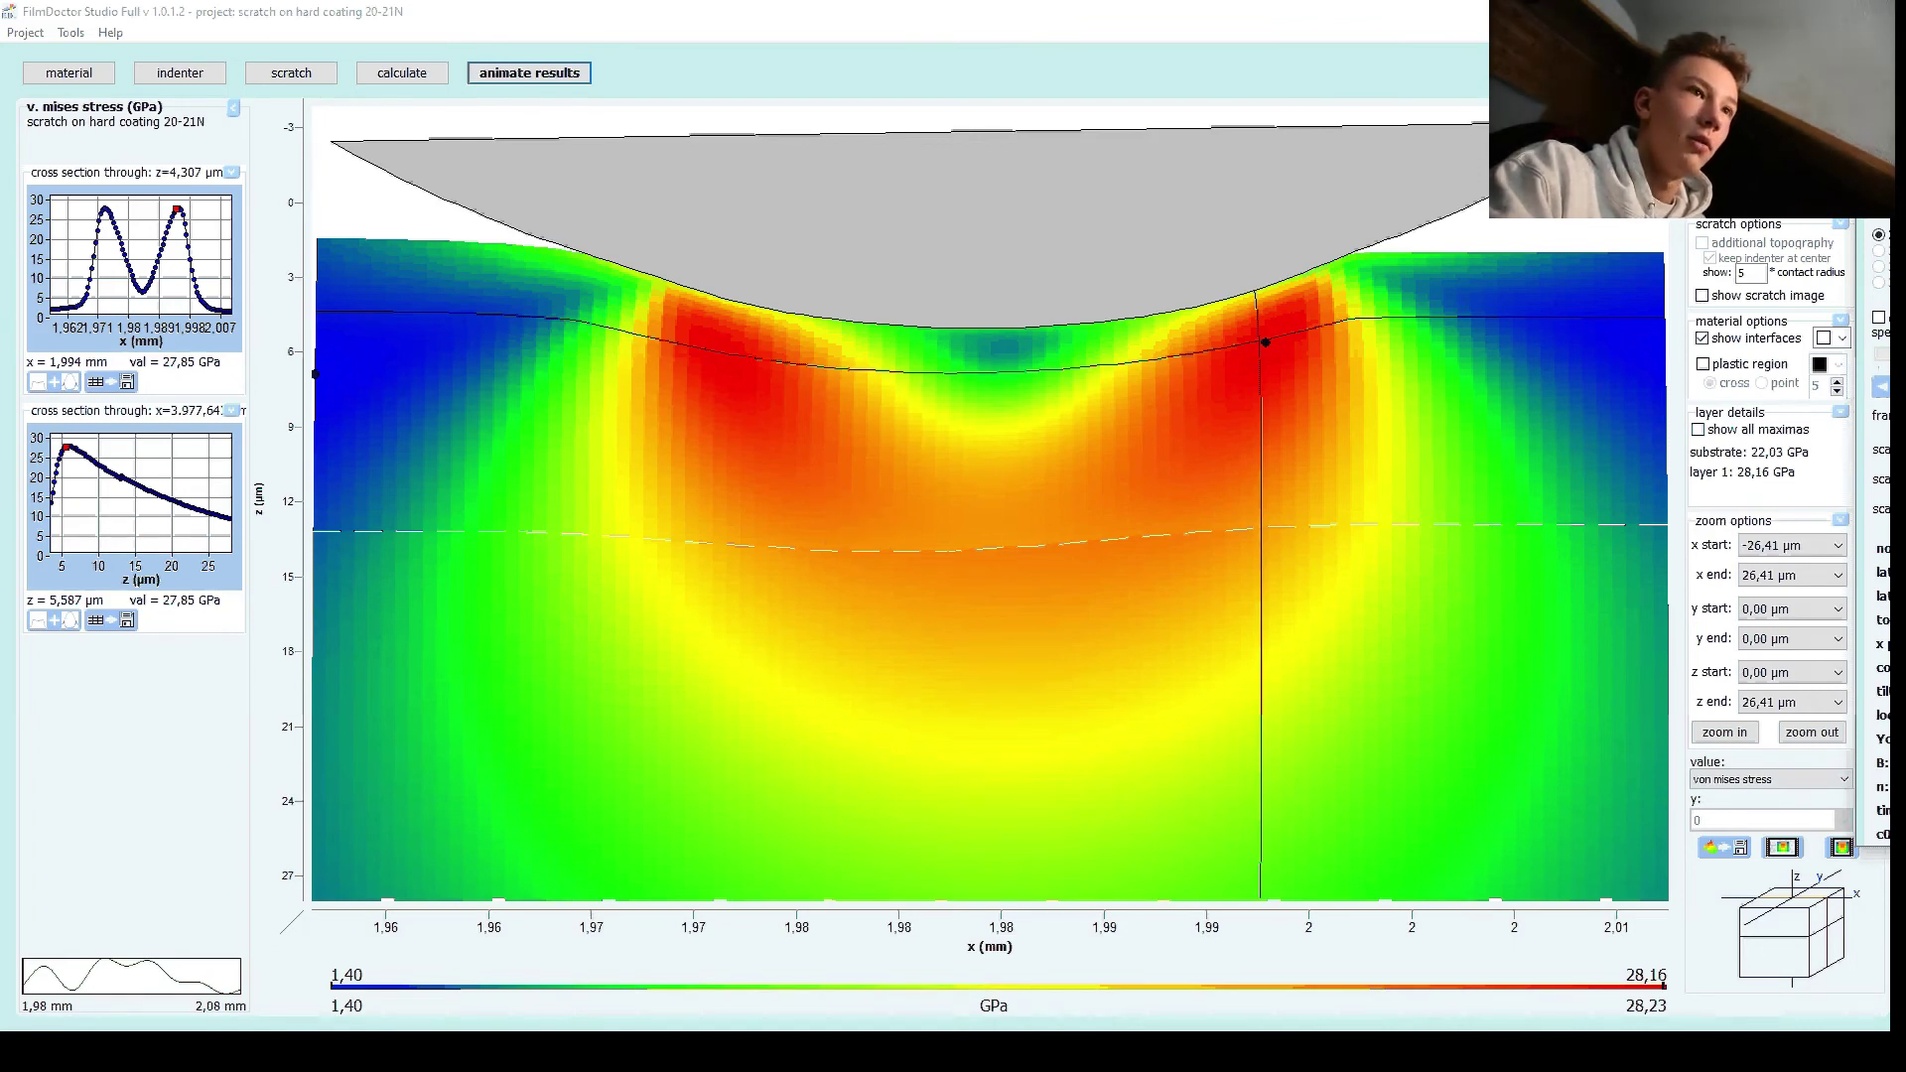
mouse_move(1879, 417)
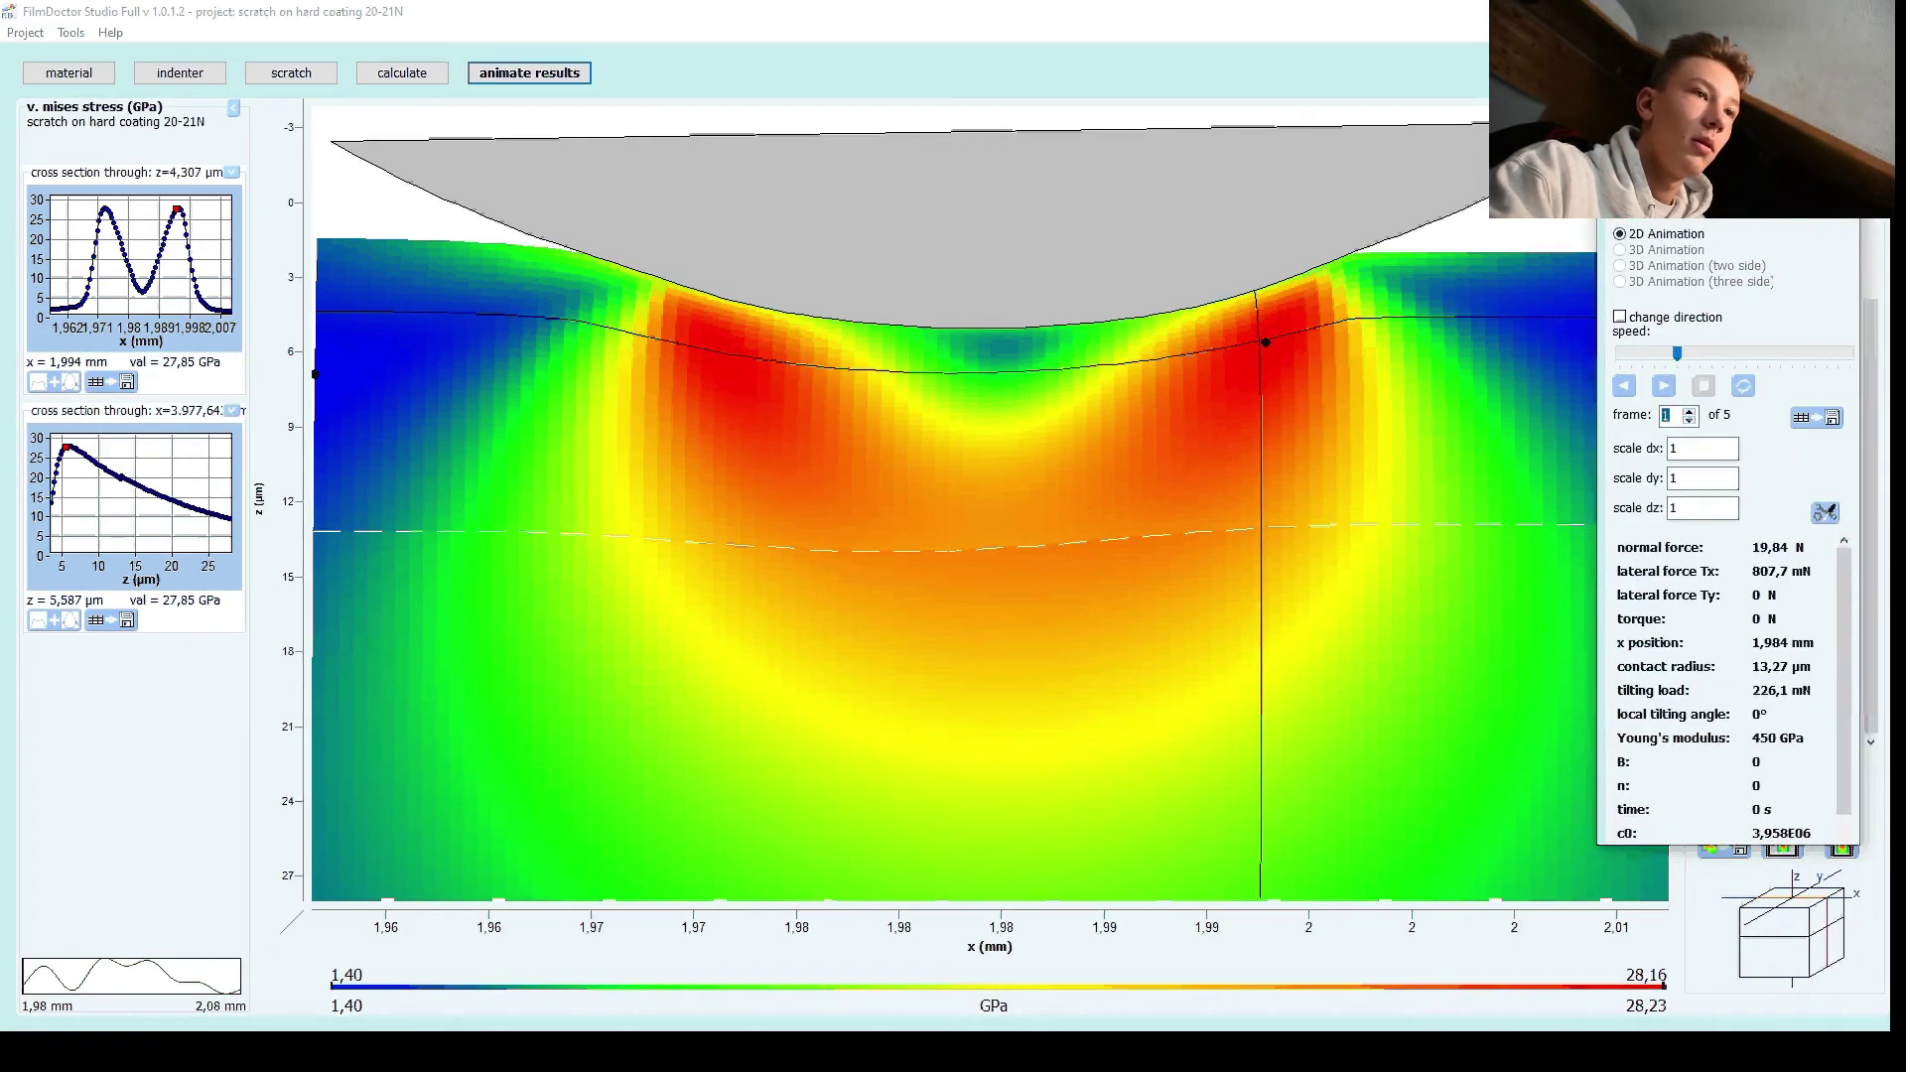
left_click(1667, 386)
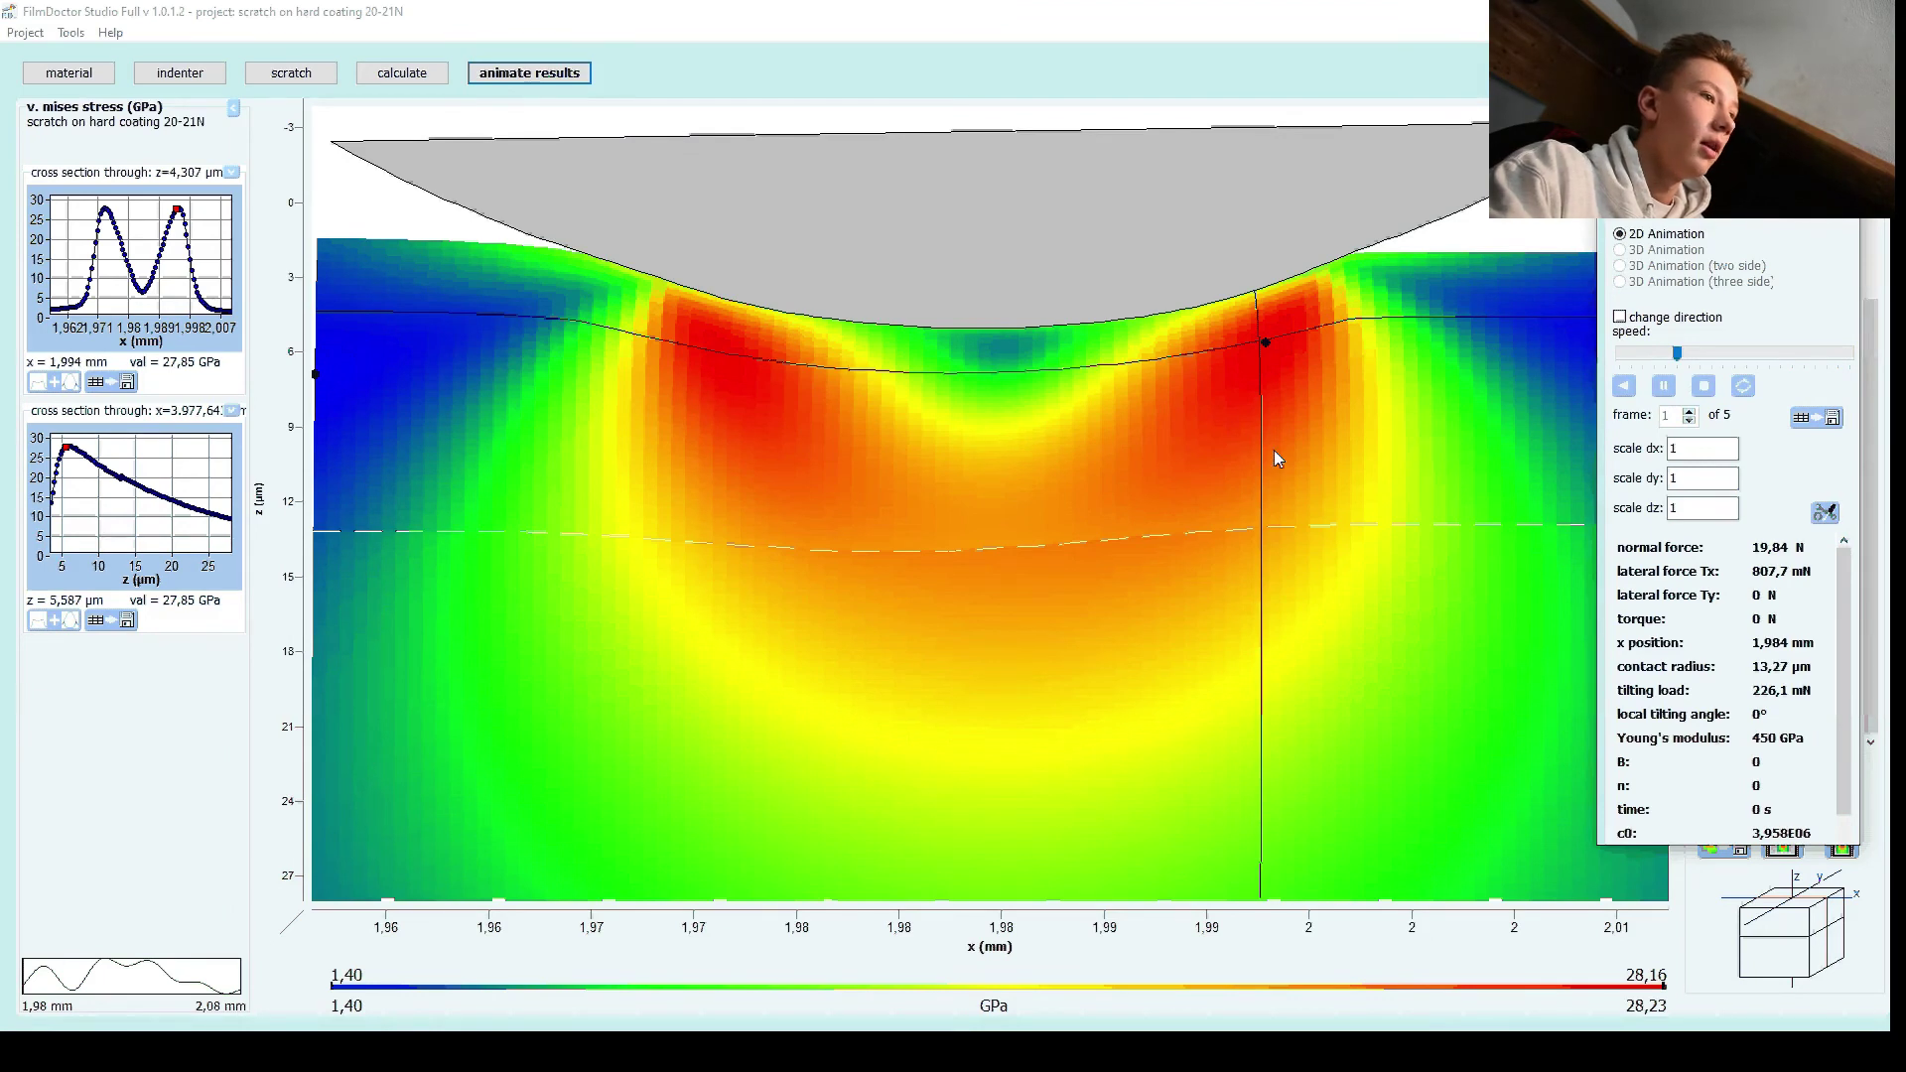
mouse_move(1278, 459)
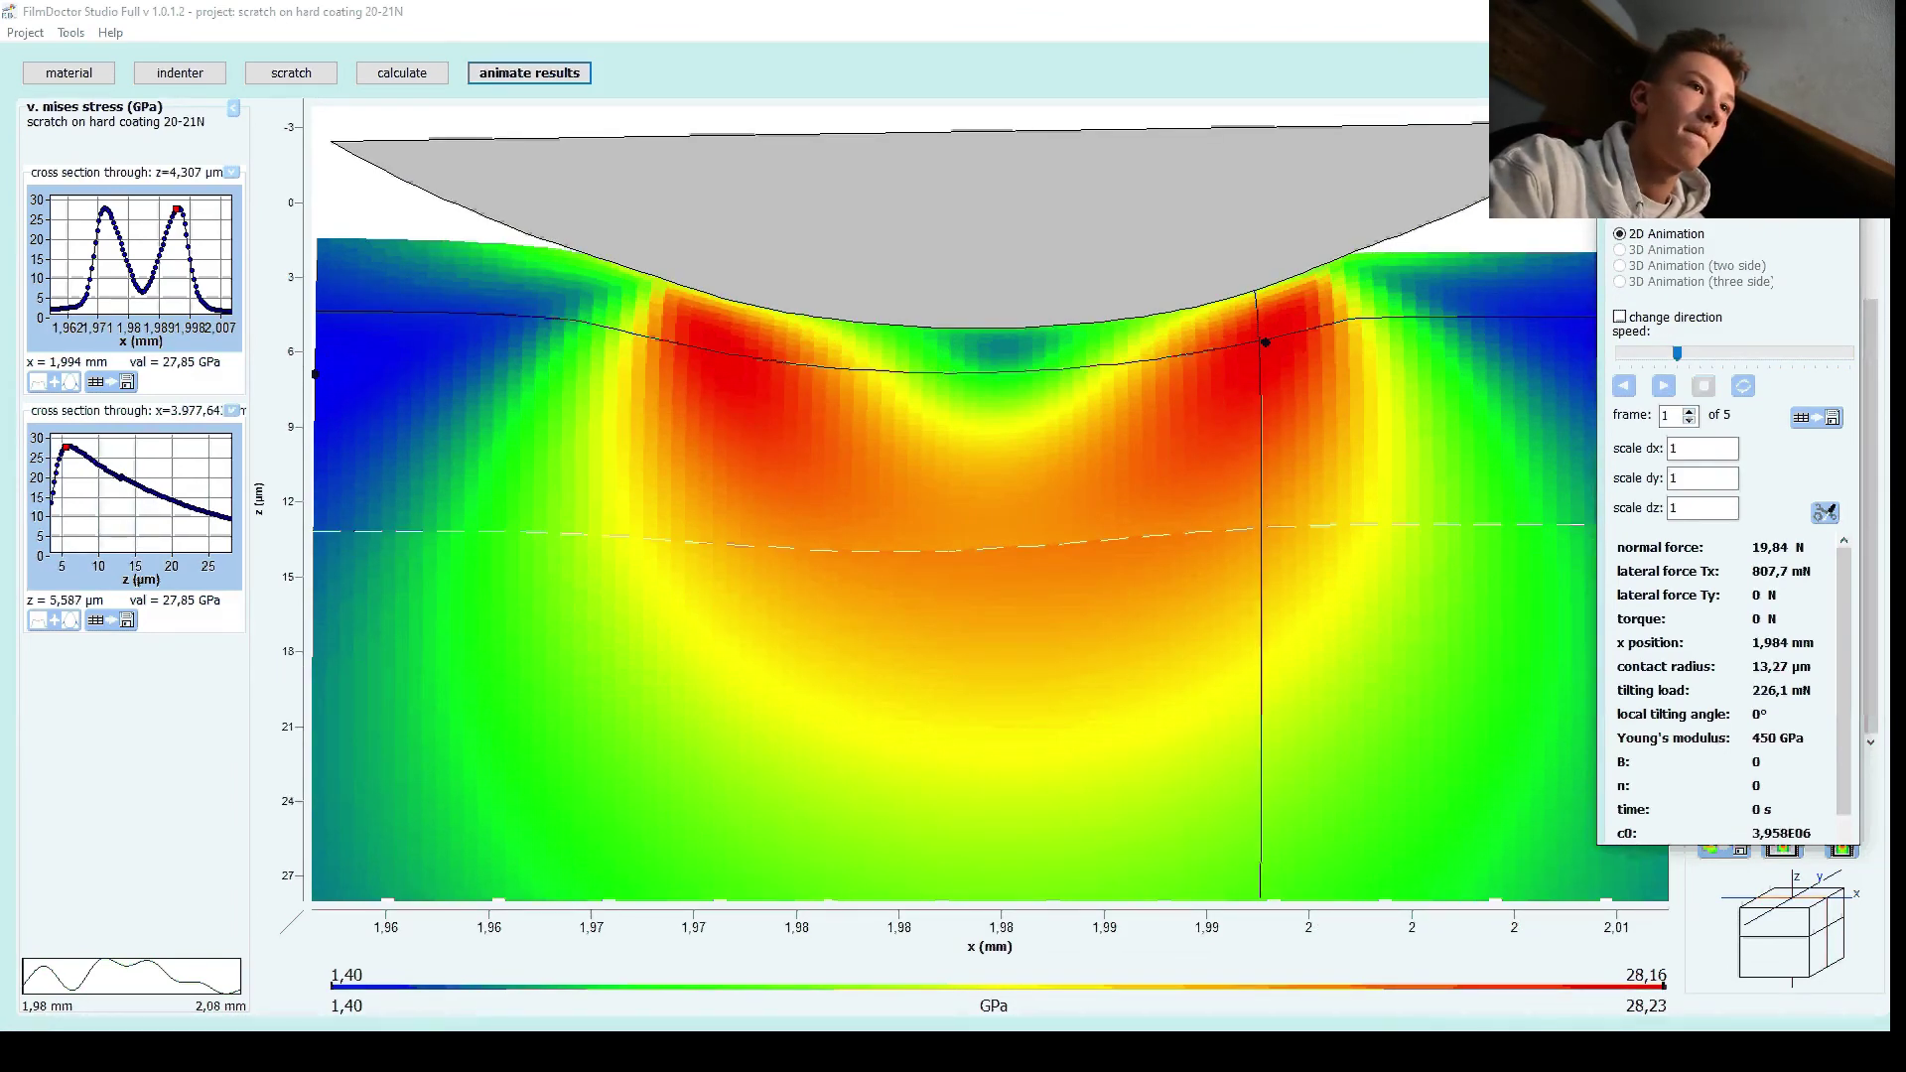
Display the shearing stress in xz-direction for frame 1 of the 20-21N project and probe its positive maximum
left_click(1770, 779)
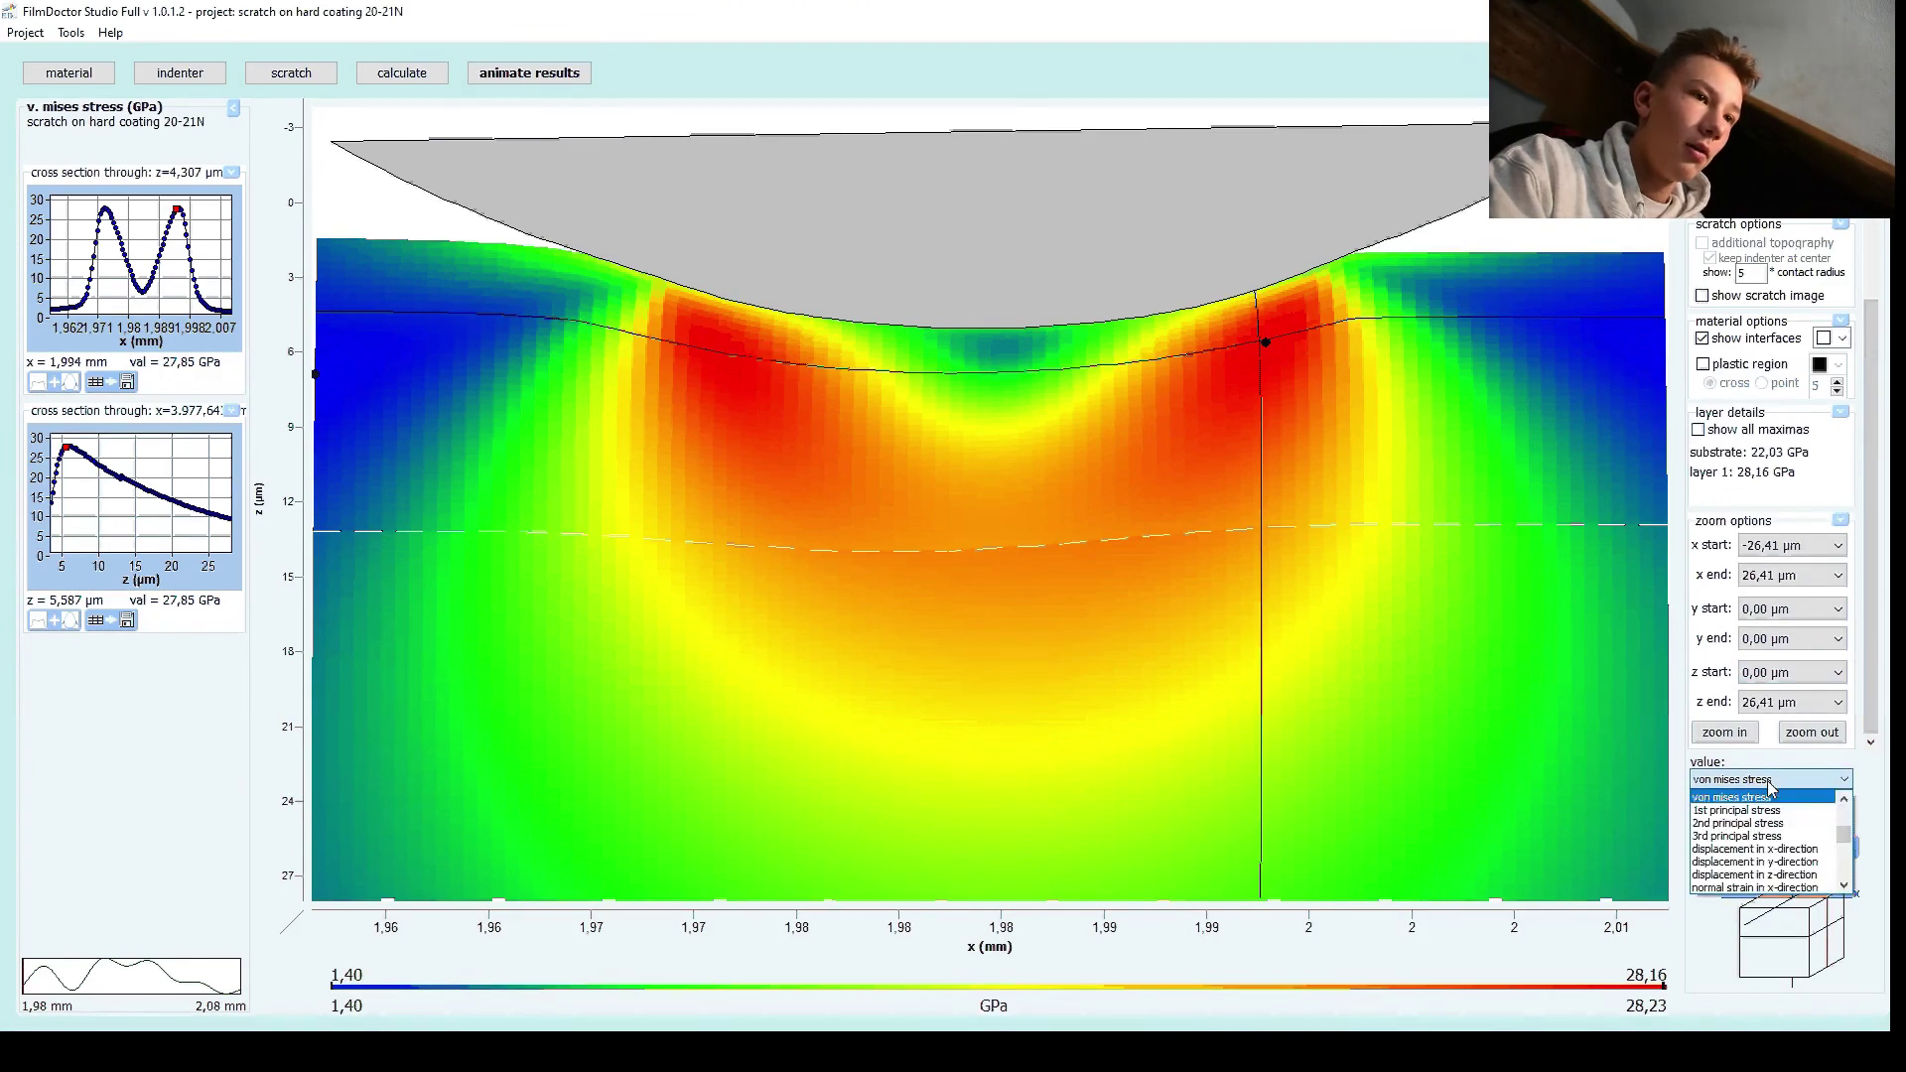
left_click(1843, 799)
left_click(1843, 799)
left_click(1843, 800)
left_click(1843, 799)
scroll(1843, 799, "up", 2)
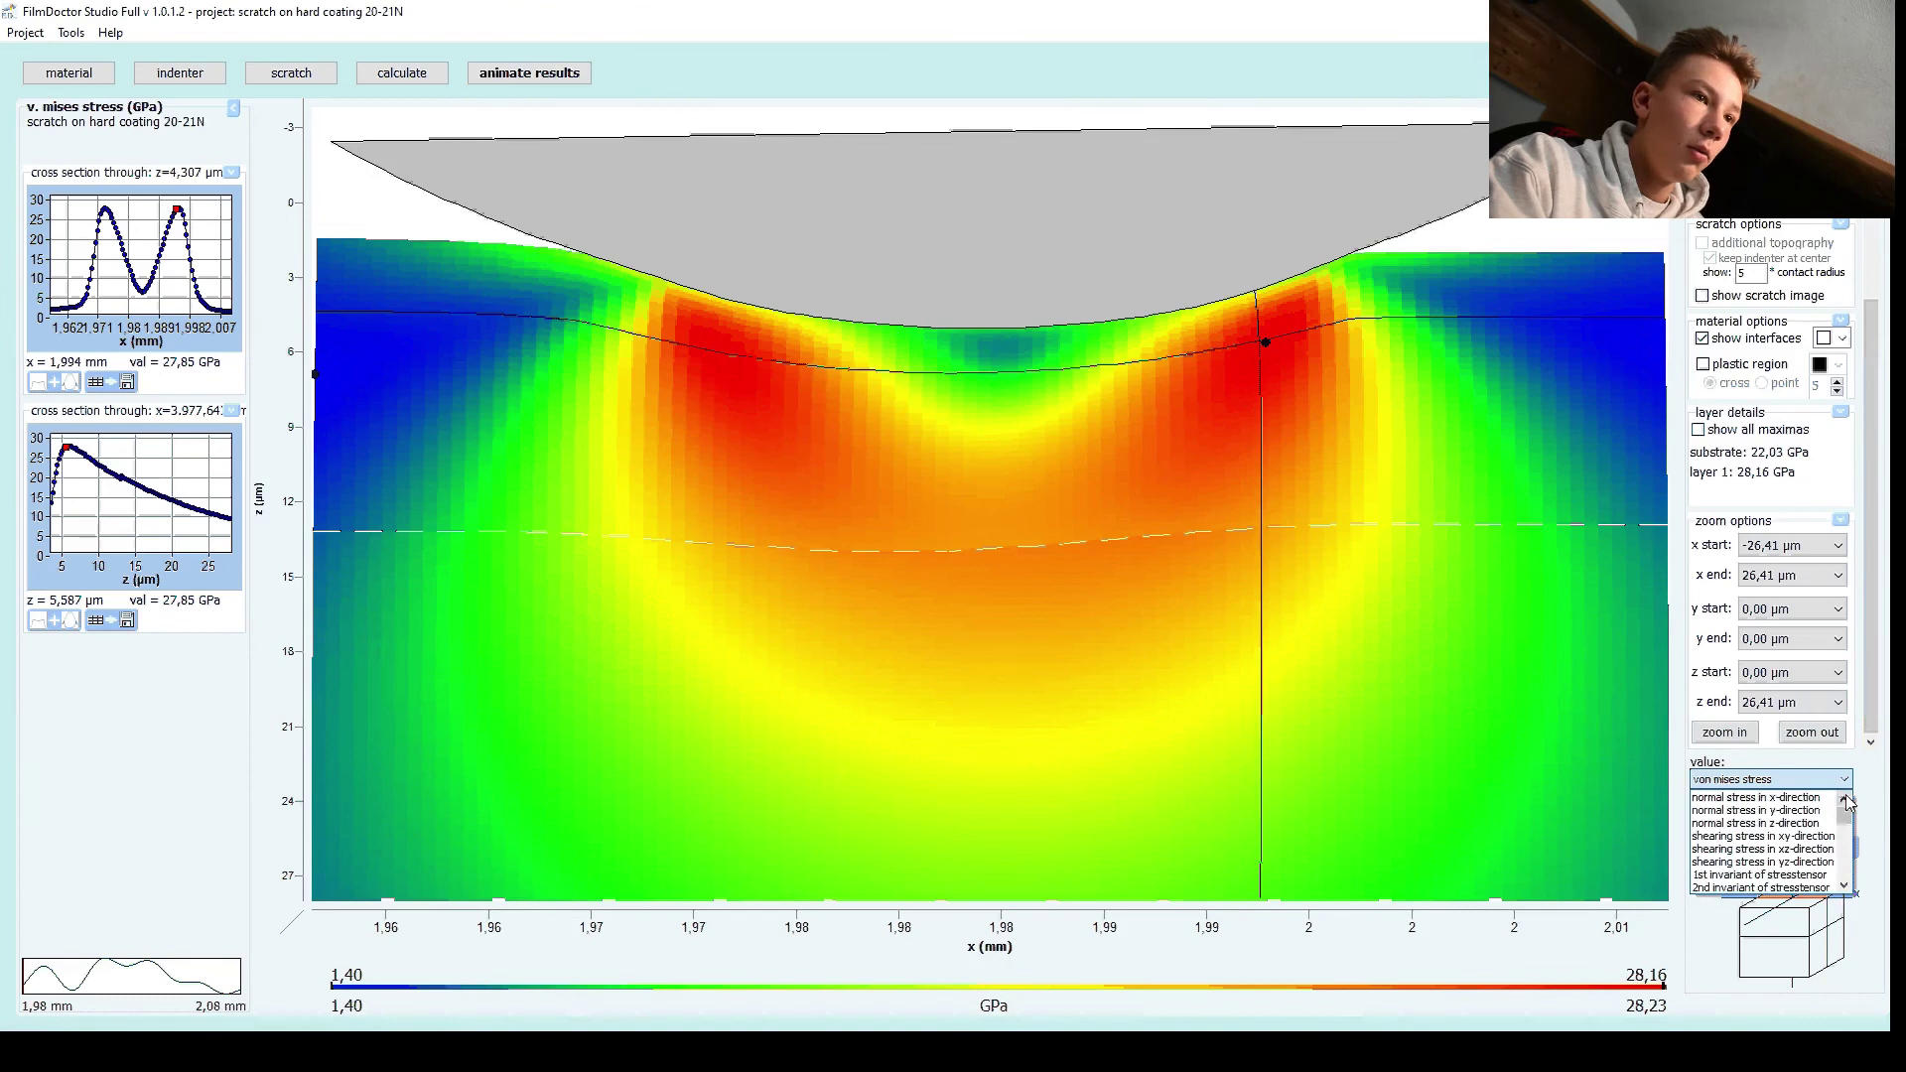
left_click(1767, 852)
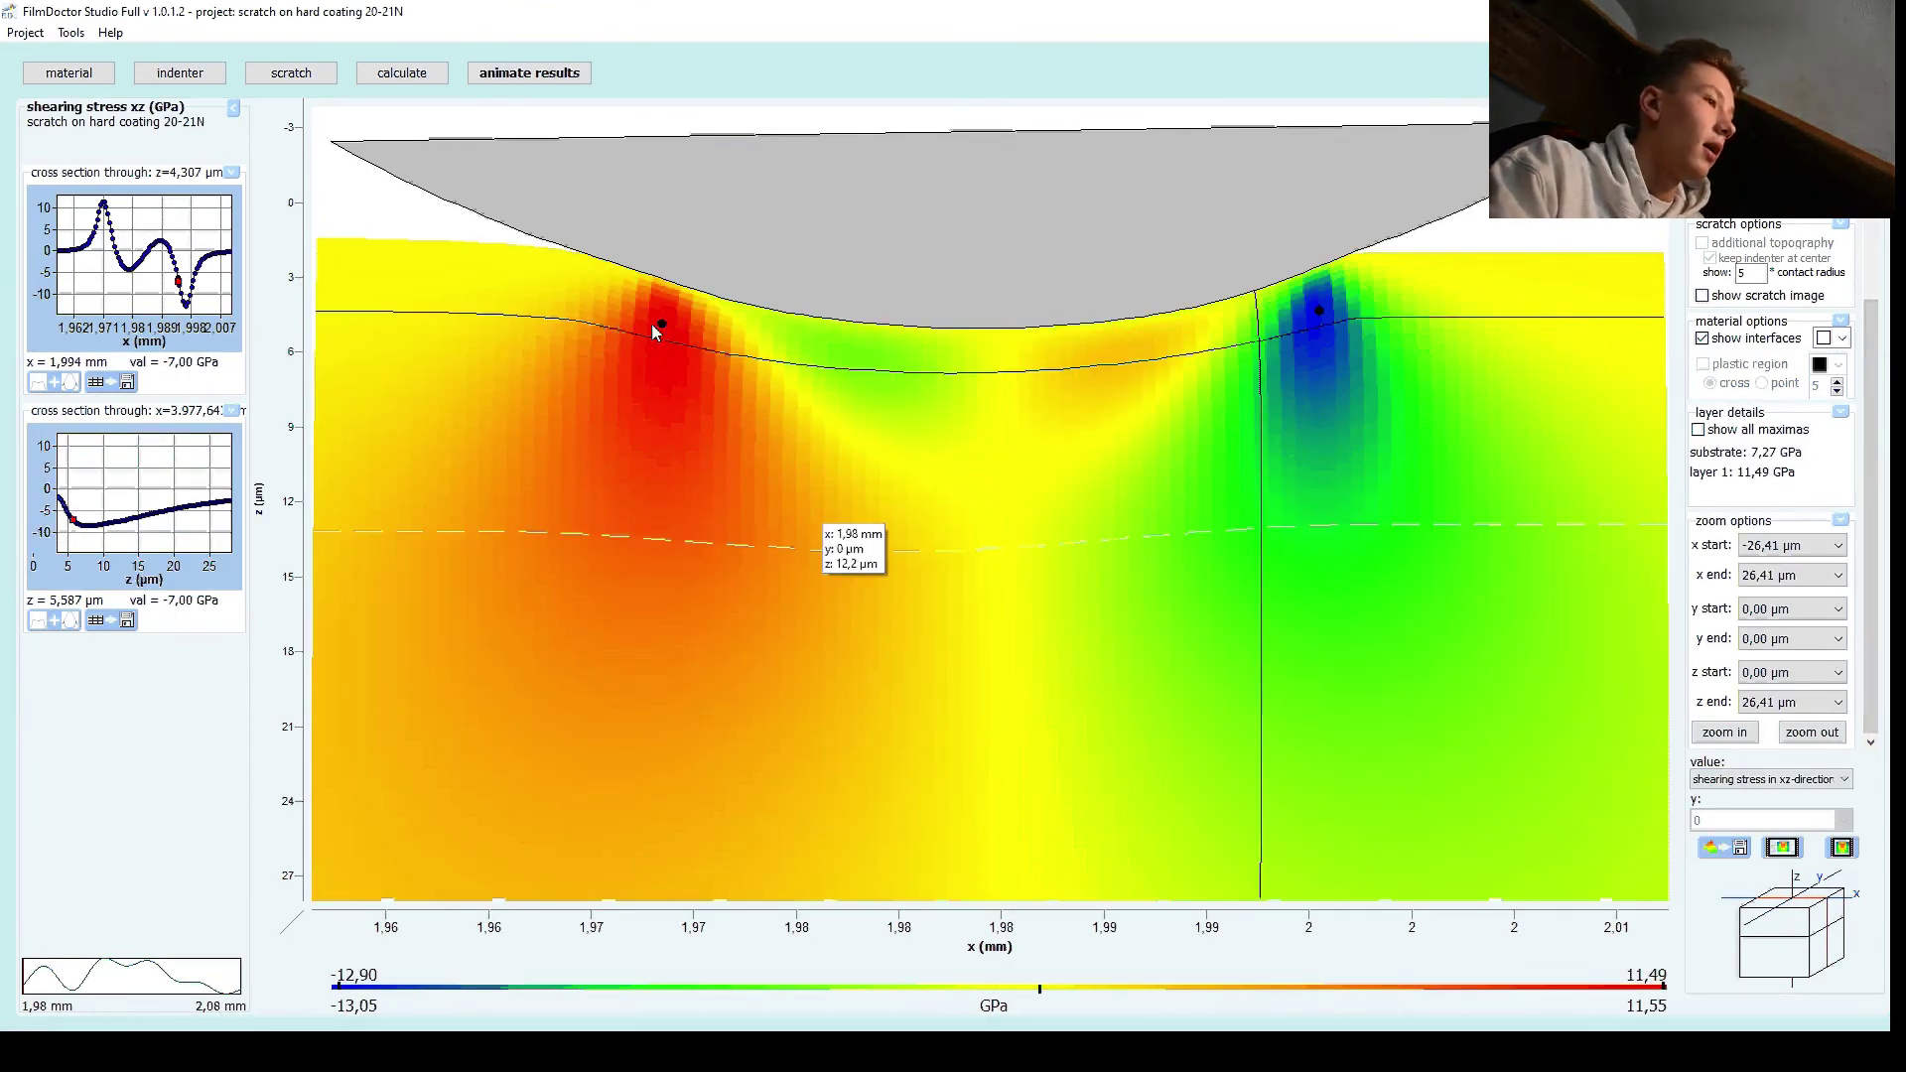
left_click(655, 324)
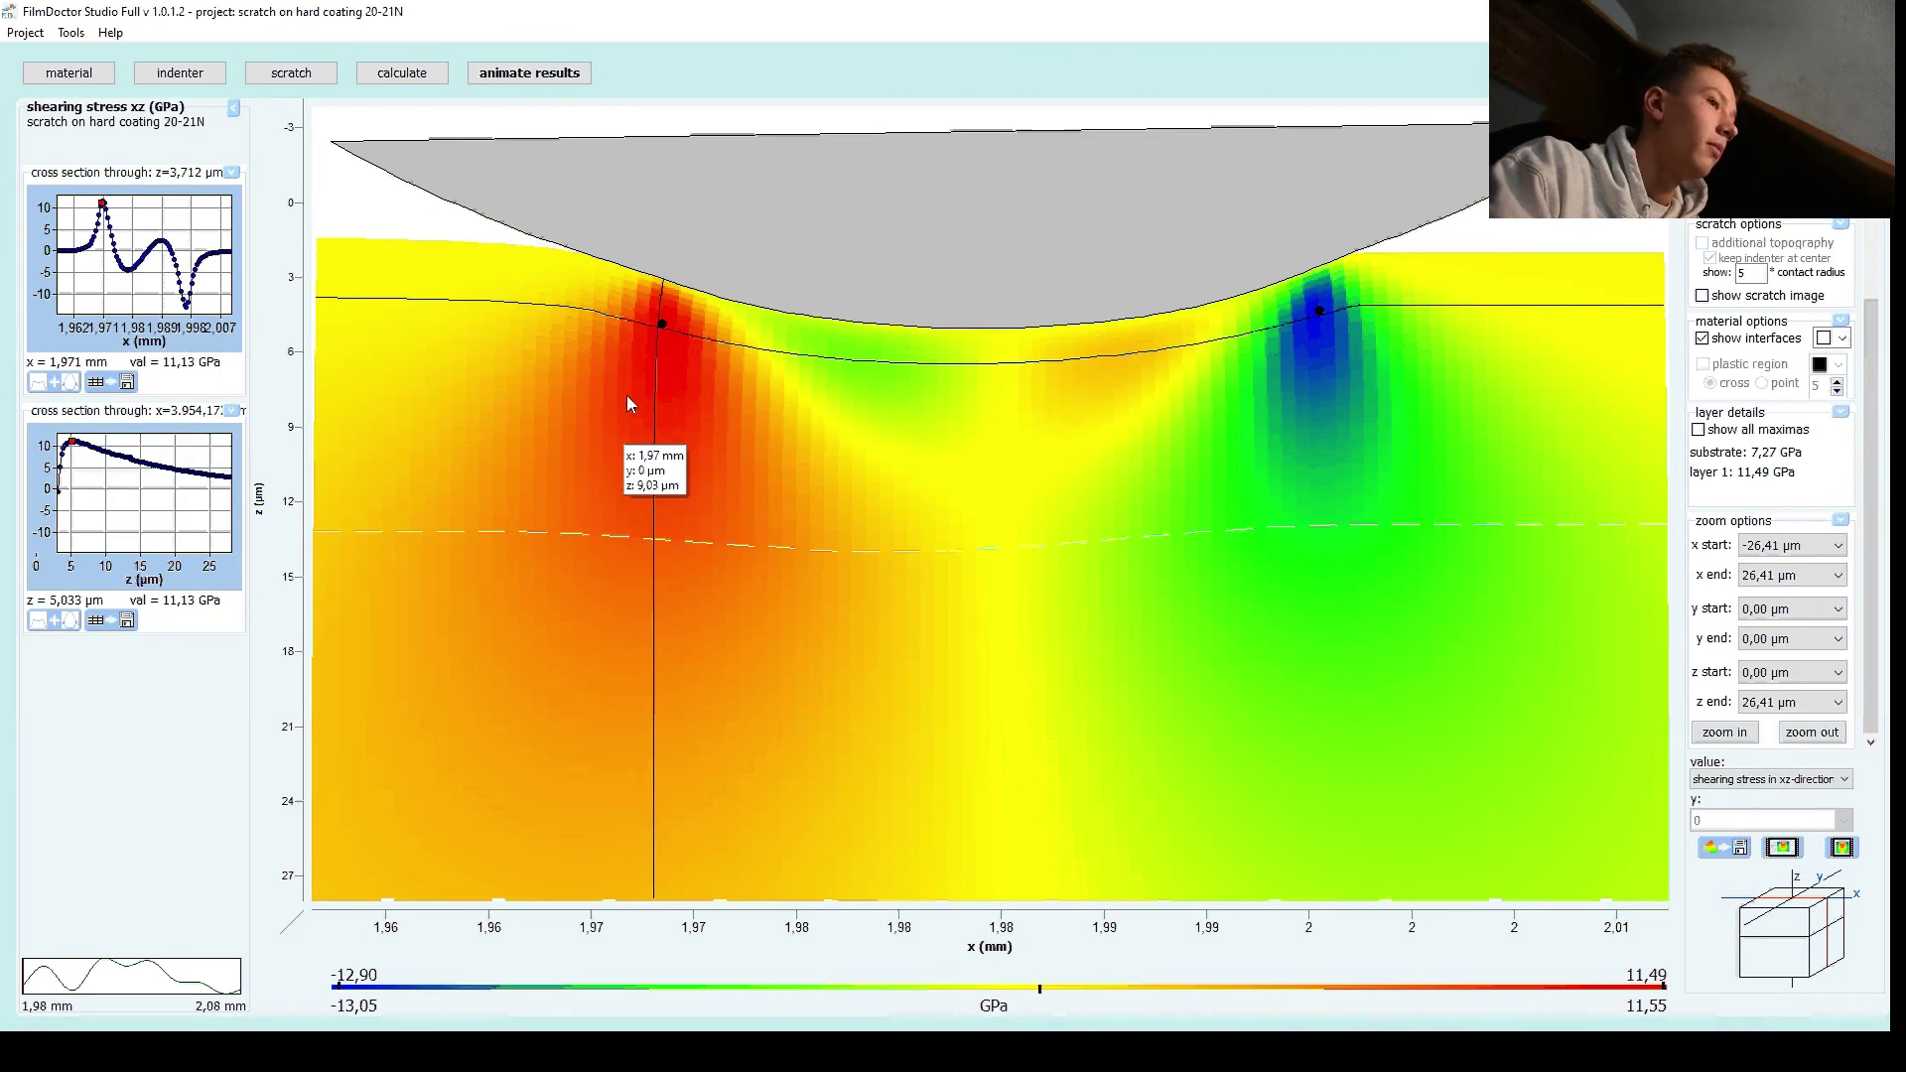